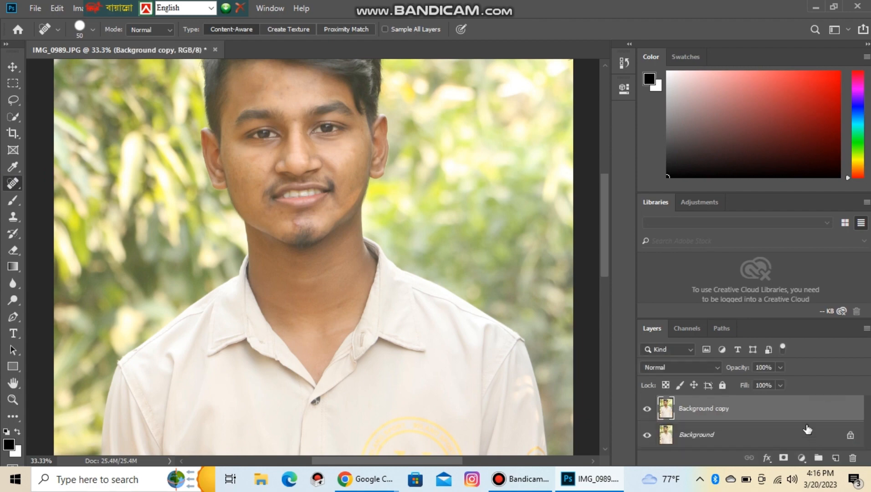
Set the Background copy layer's blend mode to Vivid Light and invert its colours
click(670, 367)
click(681, 331)
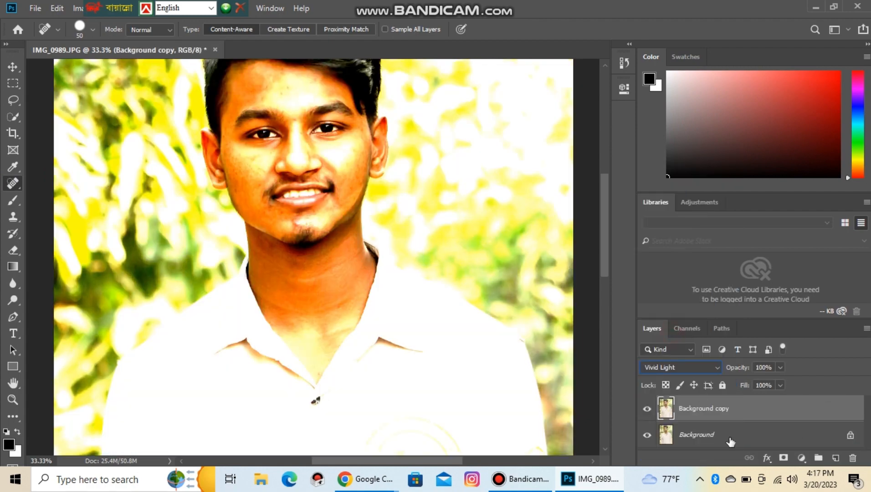
key(ctrl+i)
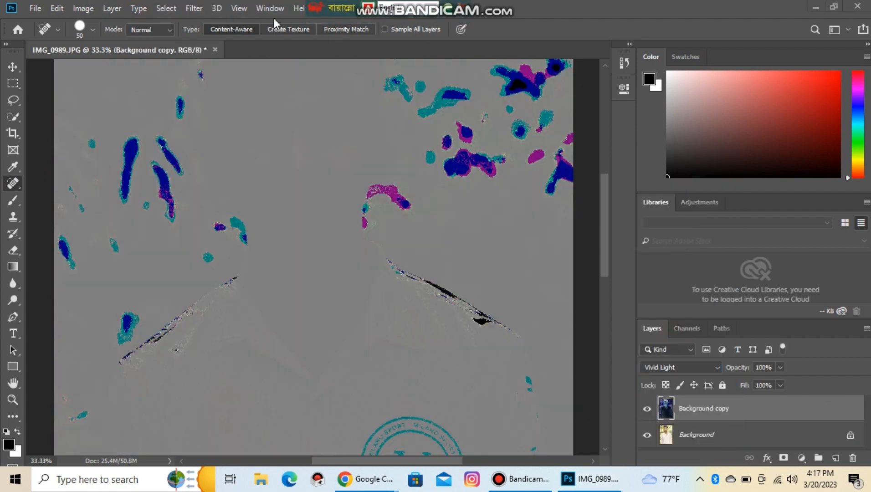
Apply a High Pass filter to the inverted Background copy layer, adjusting the radius until the skin looks evenly soft
click(194, 8)
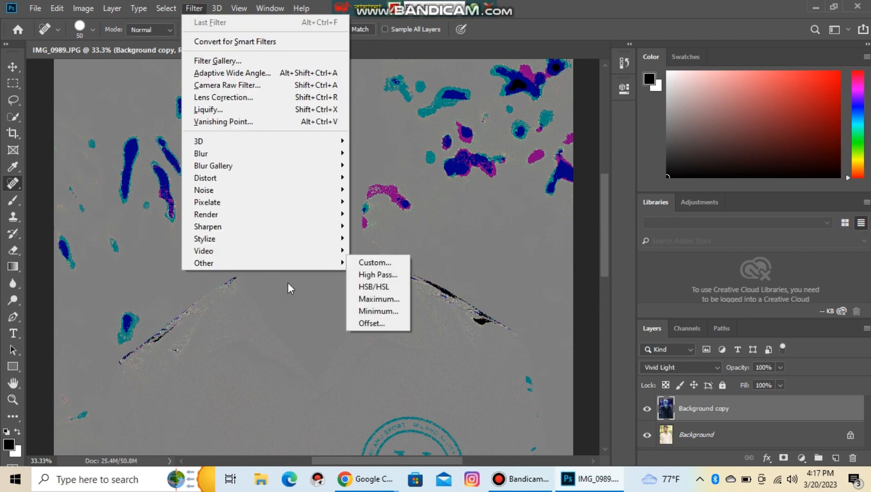
mouse_move(292, 264)
click(371, 272)
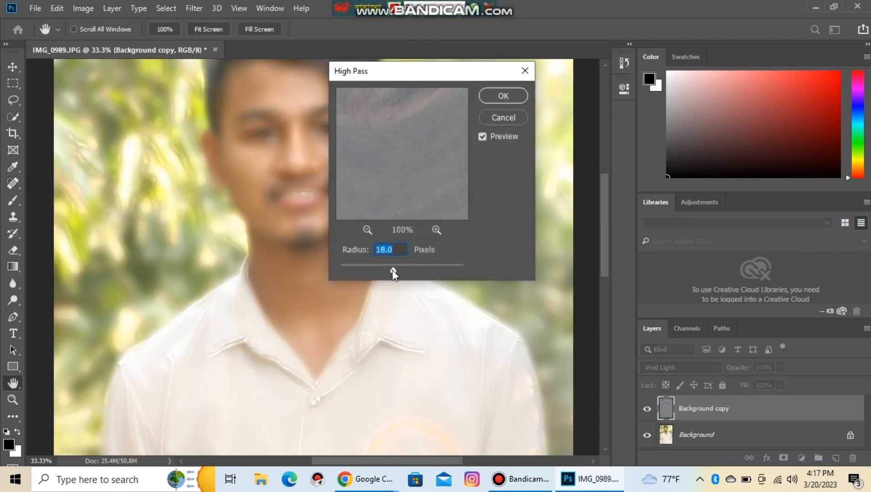
drag(392, 270, 399, 271)
click(503, 96)
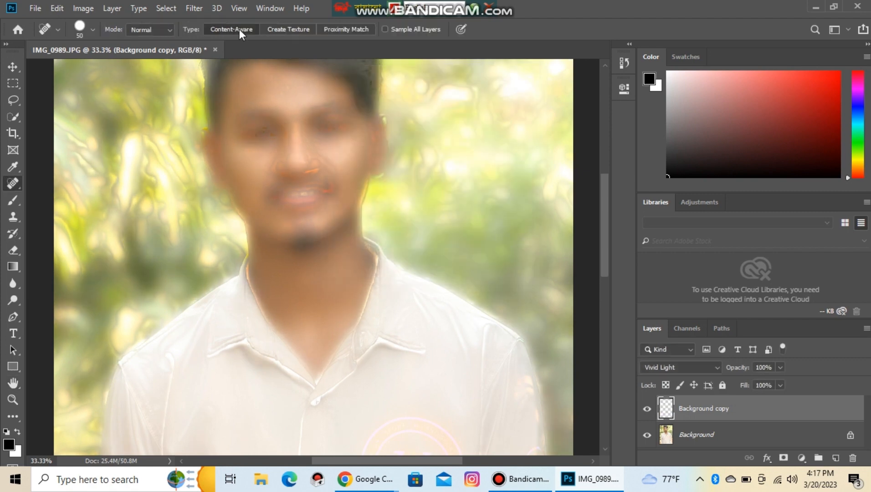
Apply a Gaussian Blur with a small radius to the Background copy layer to bring back fine skin texture
click(194, 9)
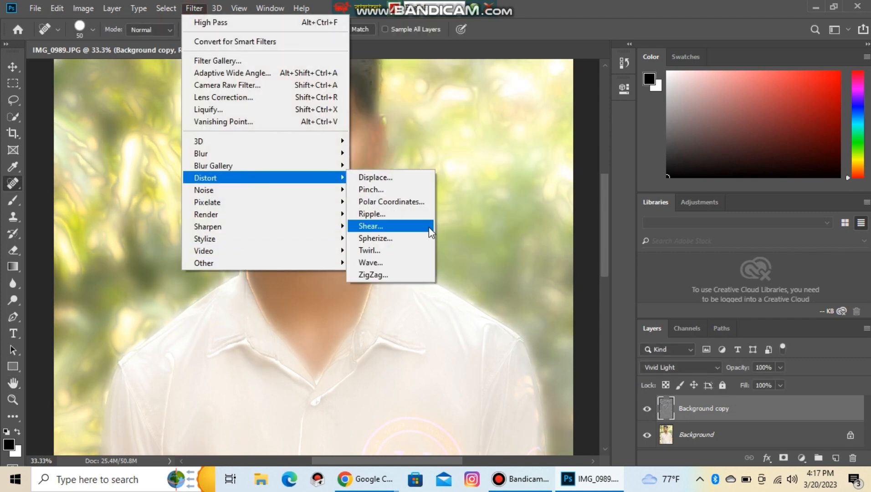
mouse_move(273, 154)
click(391, 202)
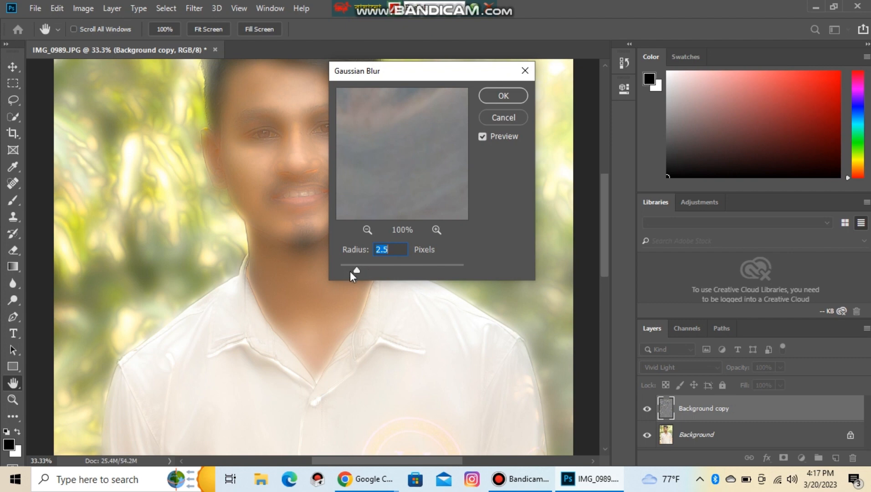
drag(362, 271, 360, 271)
click(504, 96)
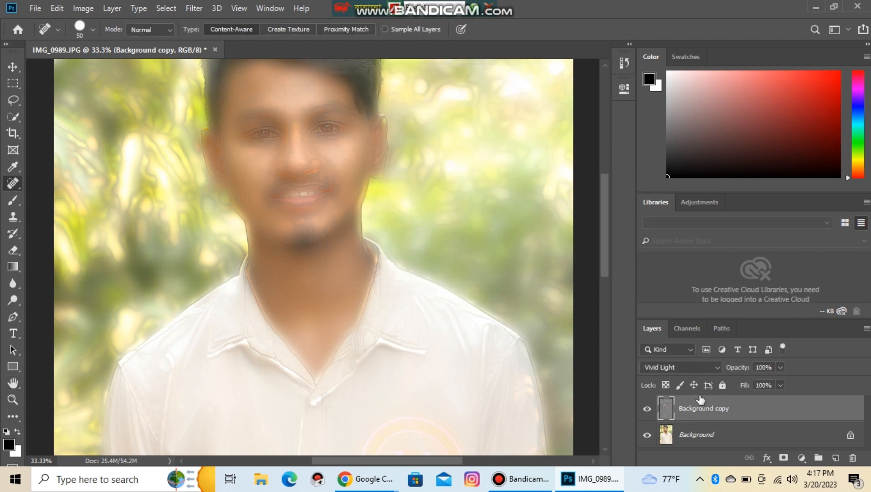
Hide the Background copy layer behind a black layer mask and set the Brush tool's size to 125
alt+click(783, 457)
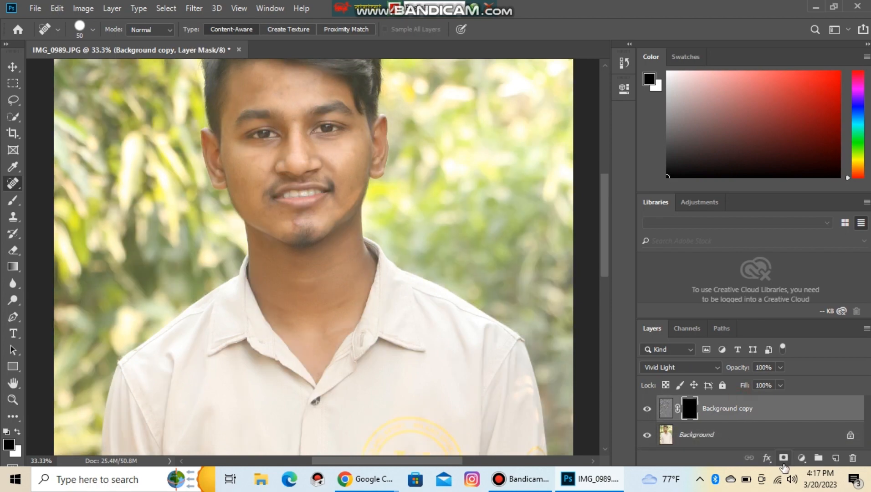
click(12, 199)
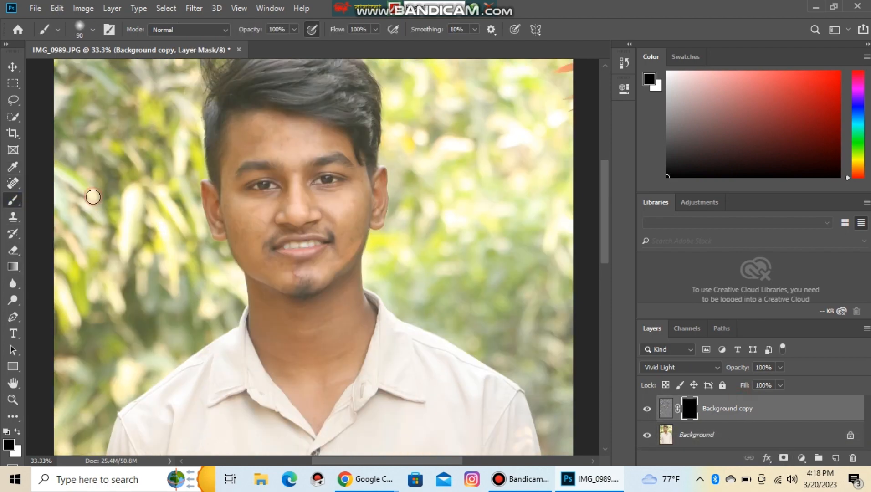
scroll(288, 208, up, 2)
scroll(197, 215, up, 1)
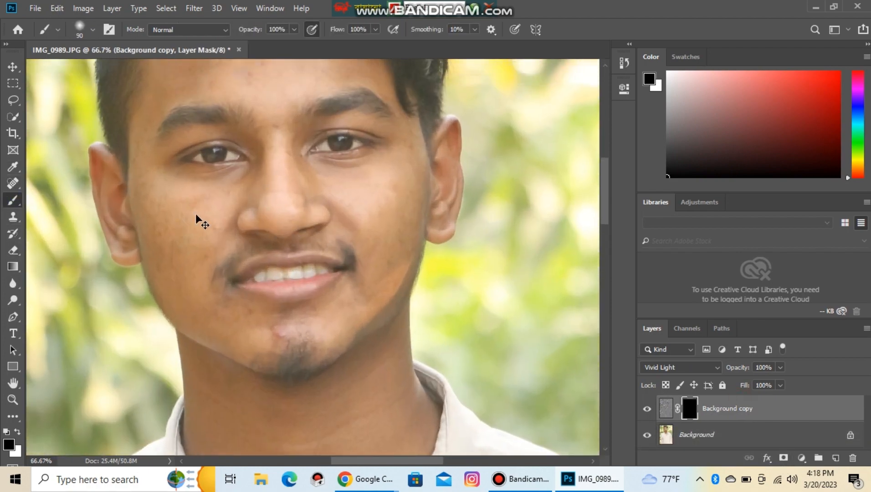
key(bracketright)
key(bracketright)
scroll(214, 204, up, 4)
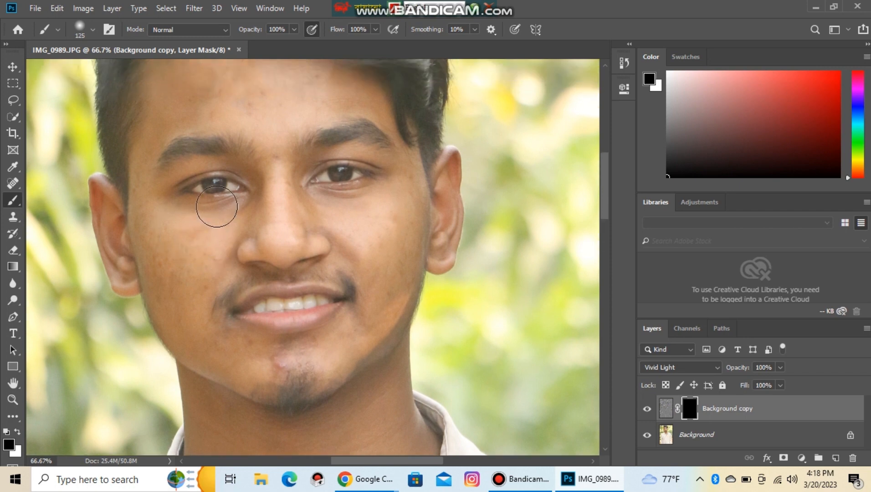
Paint white on the layer mask over the forehead, cheeks, chin and nose to smooth the facial skin
click(19, 432)
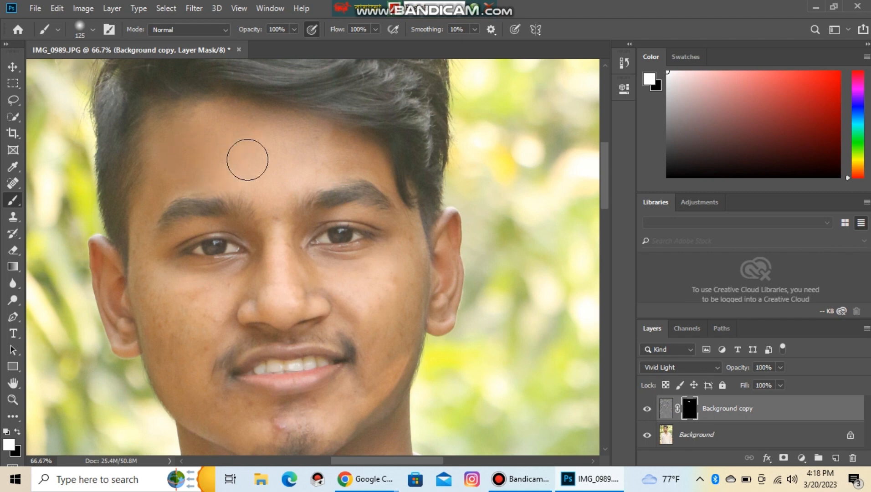
scroll(284, 174, down, 2)
scroll(284, 196, down, 2)
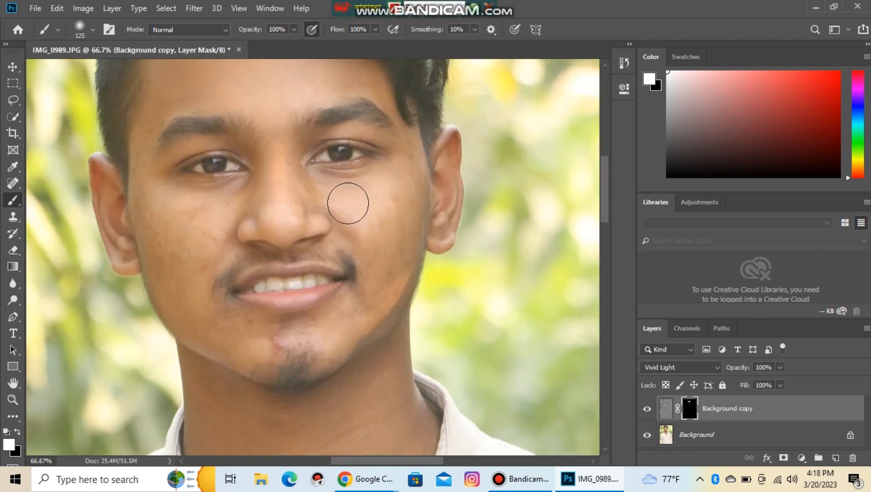
scroll(403, 186, down, 5)
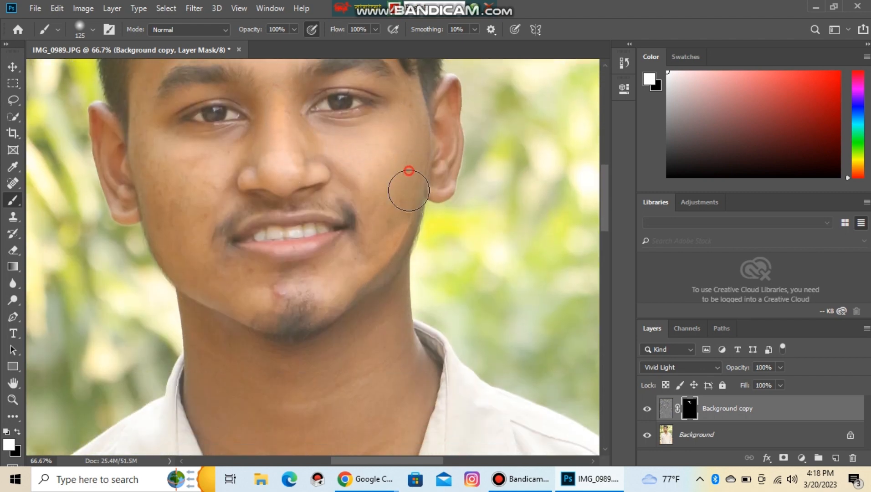
scroll(502, 214, up, 6)
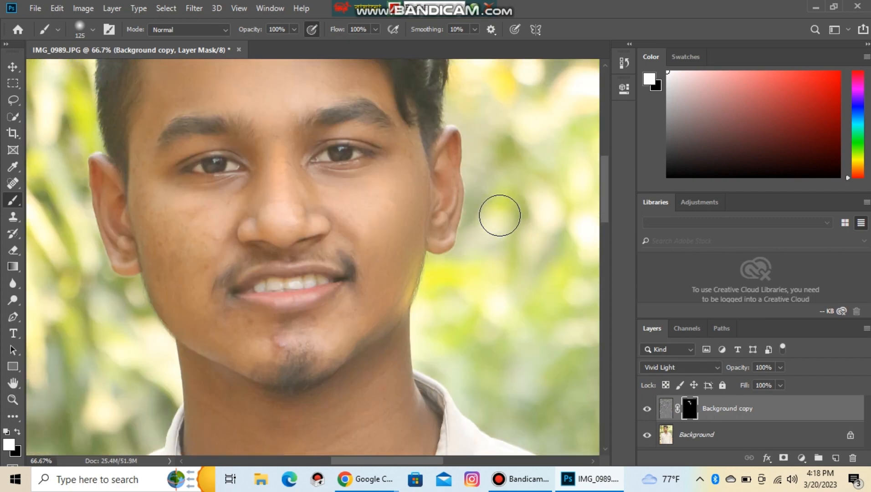
scroll(169, 209, down, 4)
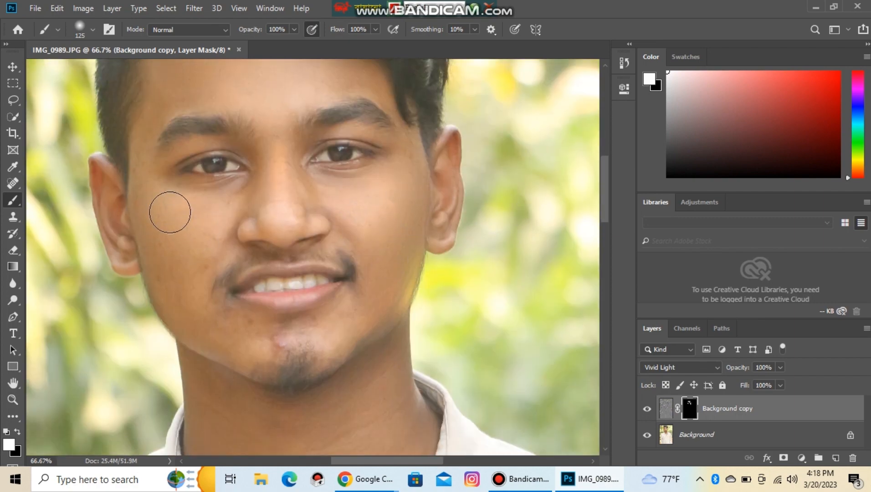
scroll(198, 243, down, 2)
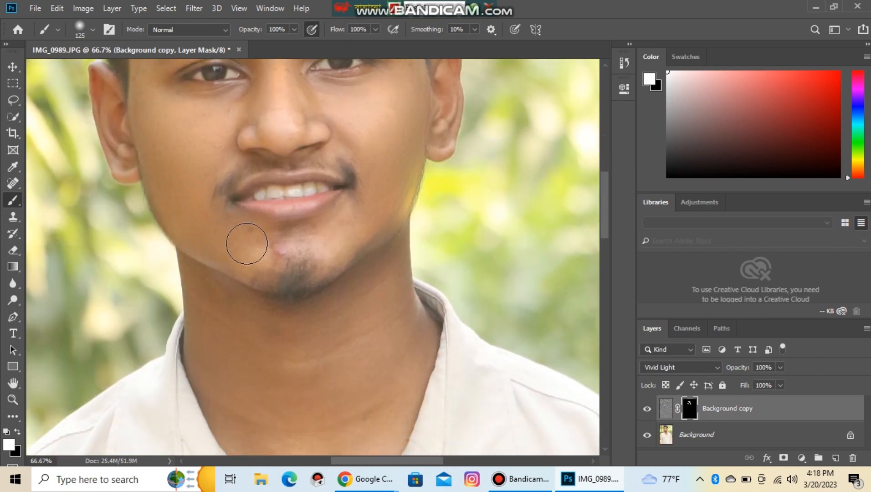
scroll(283, 233, up, 5)
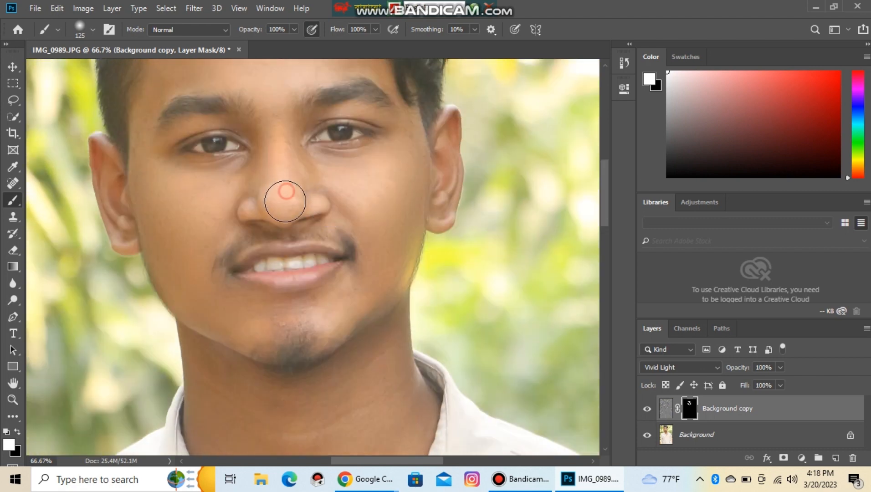
scroll(339, 91, up, 3)
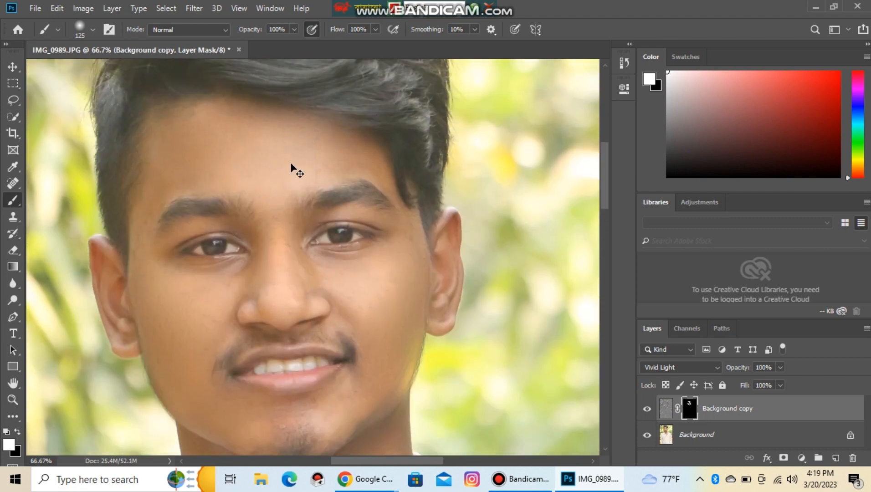
Lower the Background copy layer's opacity to 73% and compare the face with and without the smoothing
click(647, 409)
click(646, 408)
drag(720, 386, 765, 390)
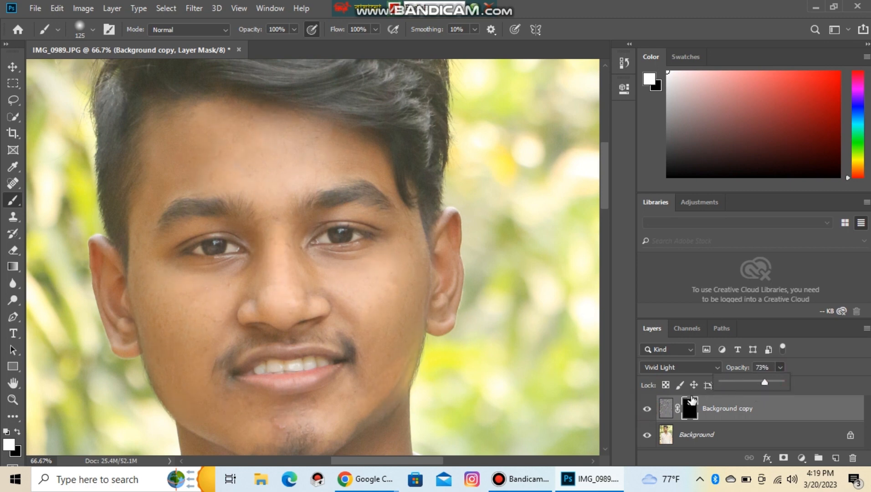
click(647, 409)
click(647, 409)
Flatten the image into a single Background layer
key(ctrl+minus)
key(ctrl+minus)
key(ctrl+minus)
key(ctrl+minus)
key(ctrl+minus)
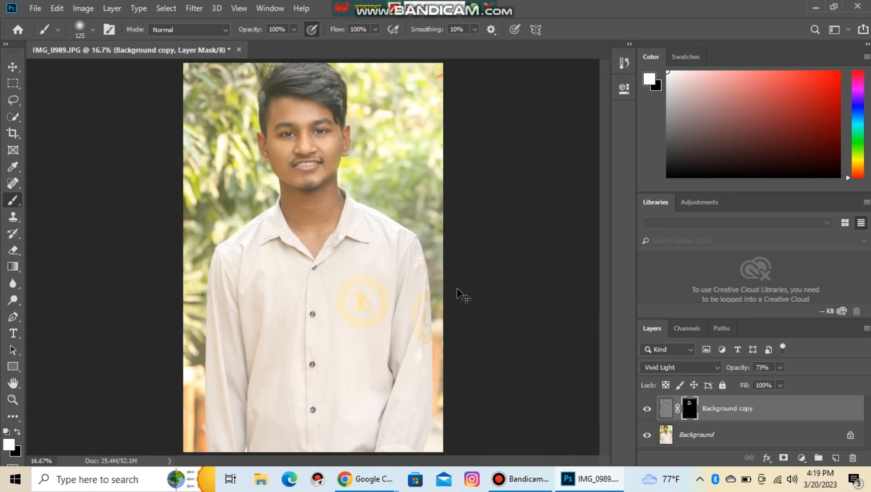
right_click(755, 415)
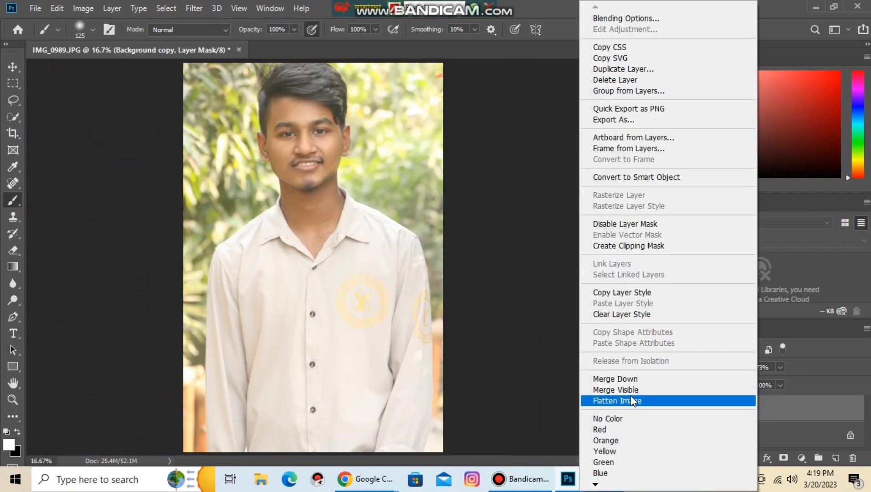
click(631, 401)
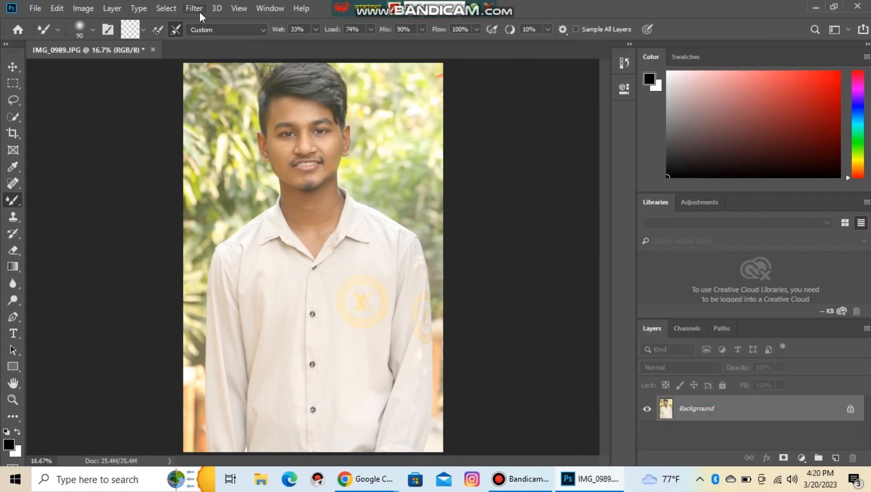
Open the photo in the Camera Raw Filter with a side-by-side before and after view
click(200, 11)
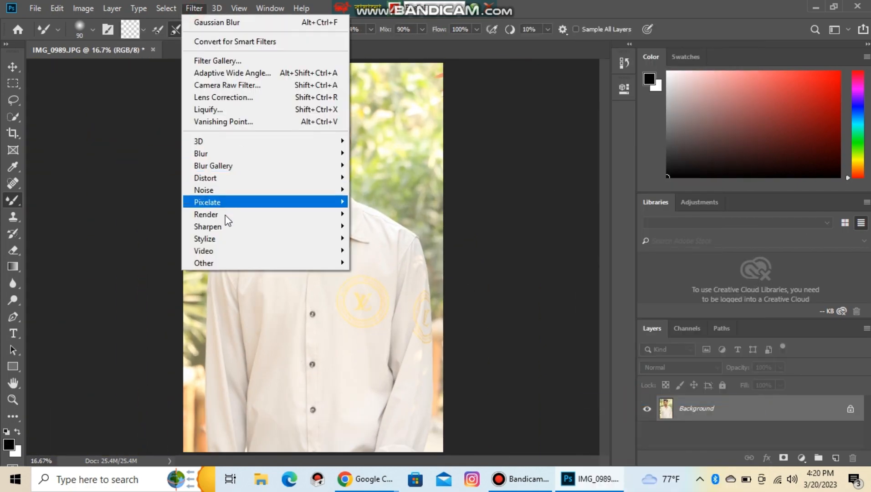
key(Escape)
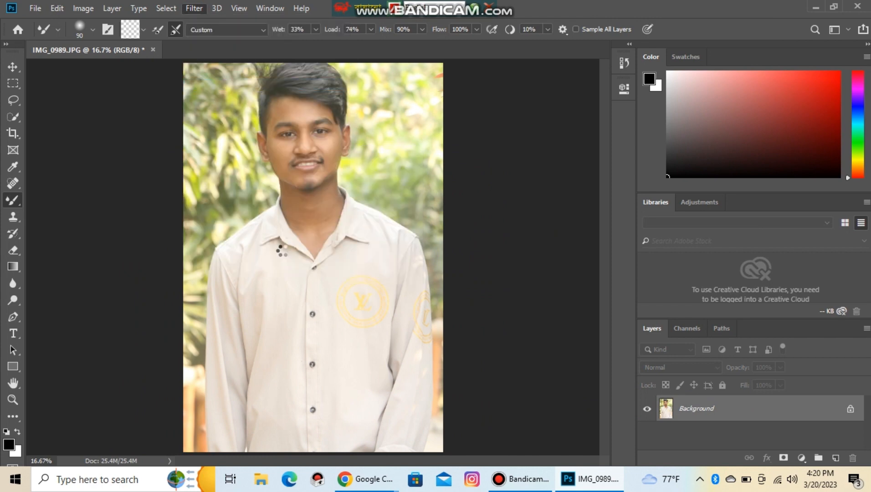
key(shift+ctrl+a)
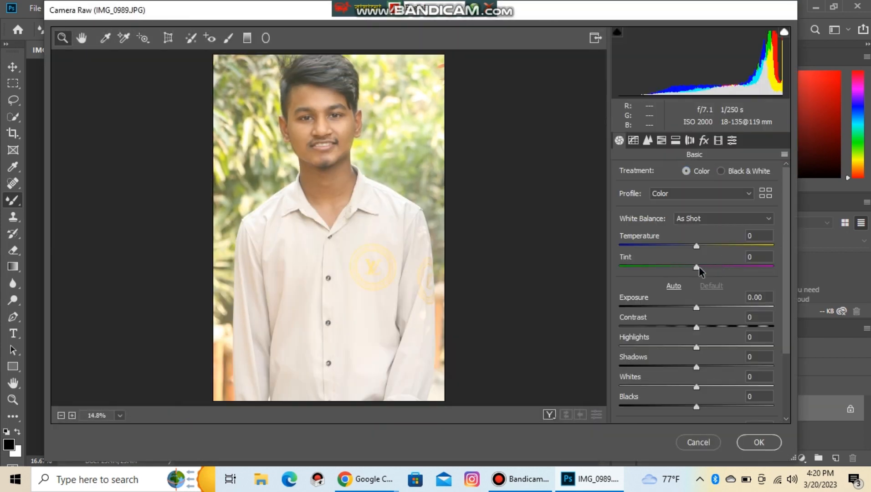
click(550, 414)
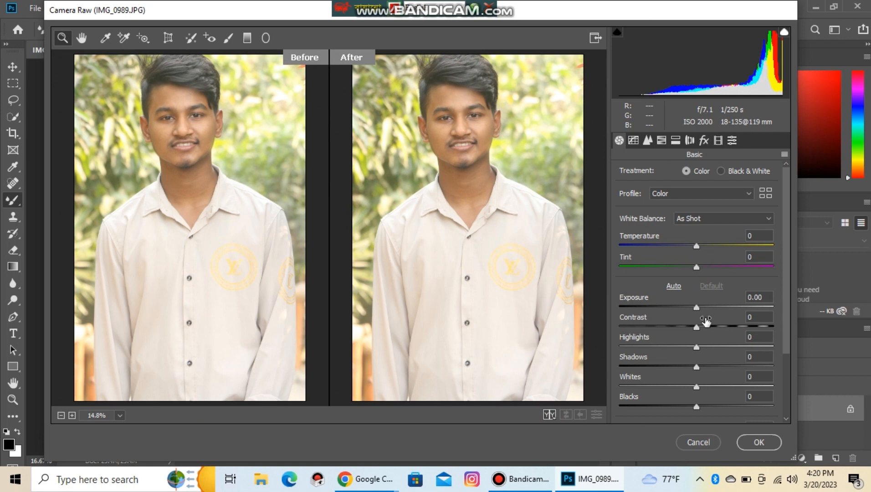
Set Exposure to +0.15, Contrast to +10, Highlights to -100, Shadows to +19, Whites to -49 and Blacks to -16
drag(699, 310, 606, 357)
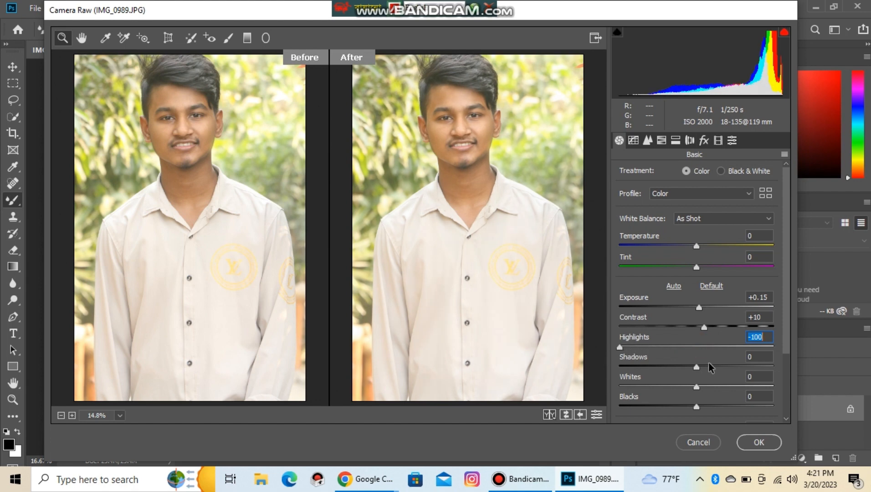
drag(696, 366, 684, 407)
Set Clarity to +40, Dehaze to +5 and Vibrance to +58, leaving Saturation at 0
scroll(697, 359, down, 3)
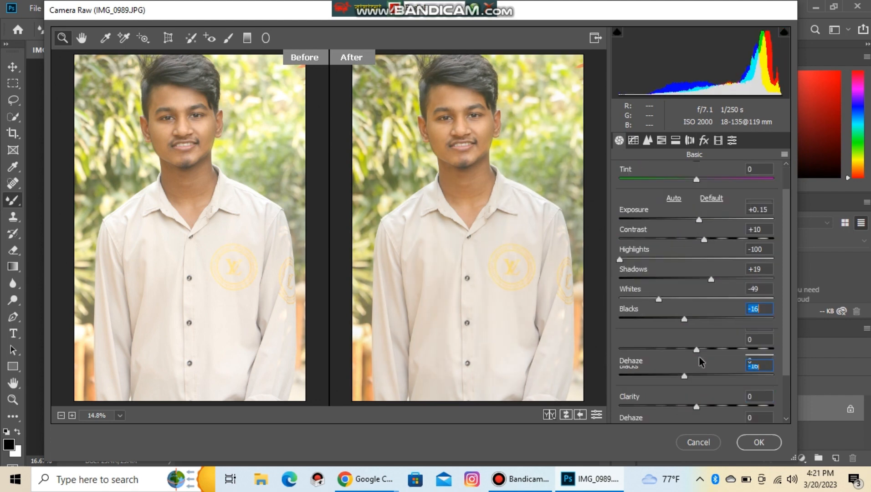
drag(699, 356, 740, 393)
click(695, 413)
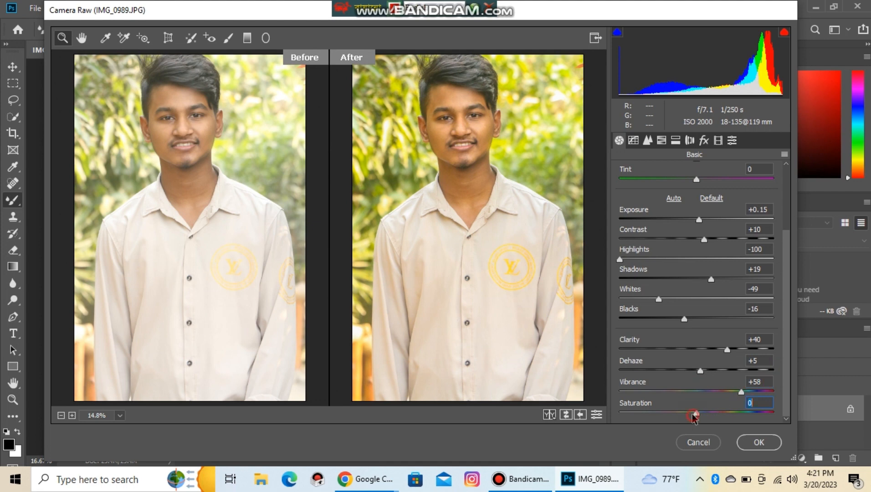
Lower the Oranges saturation to -34 in the HSL adjustments
click(648, 140)
click(633, 140)
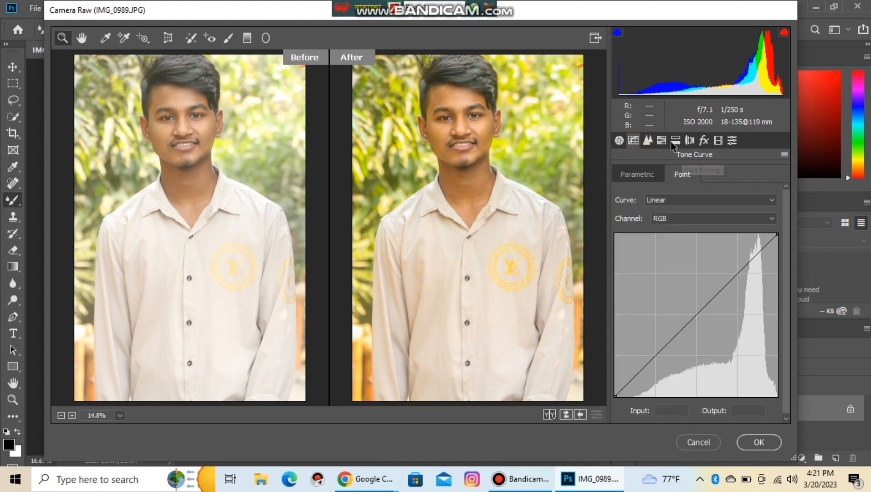
click(662, 140)
click(678, 175)
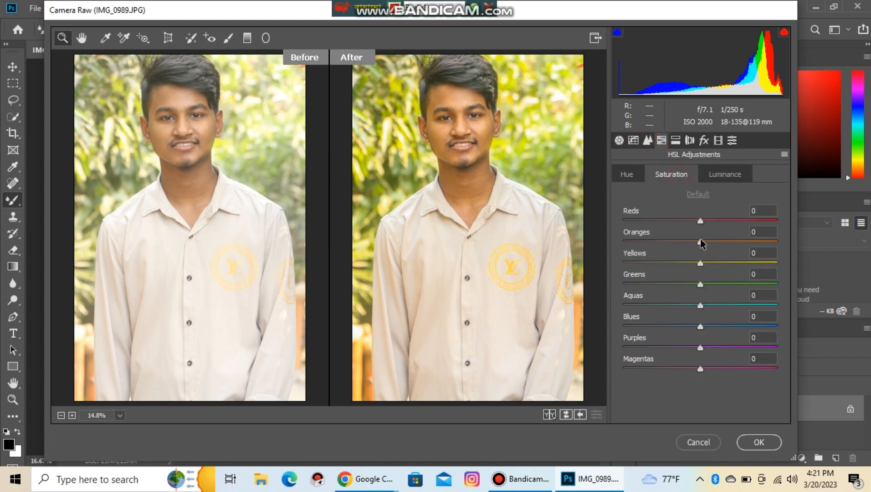
drag(701, 243, 667, 241)
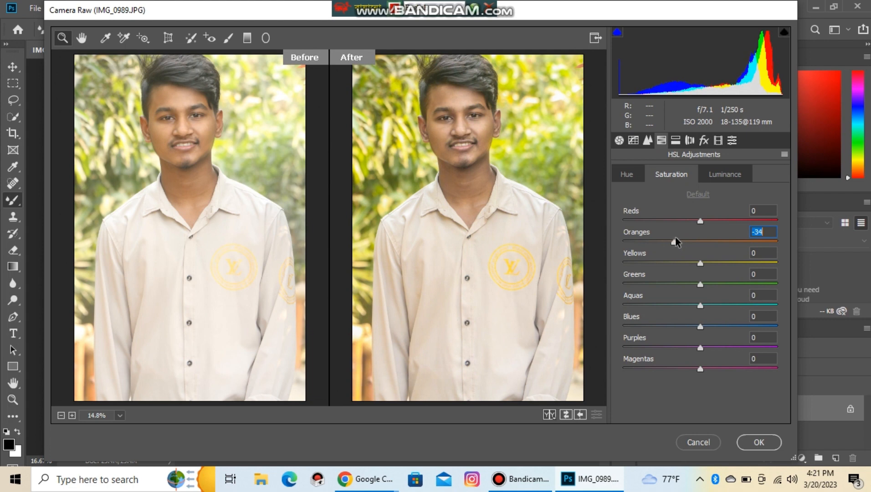
Set the Oranges luminance to +37 and the Oranges saturation to -12 in the HSL adjustments
click(725, 174)
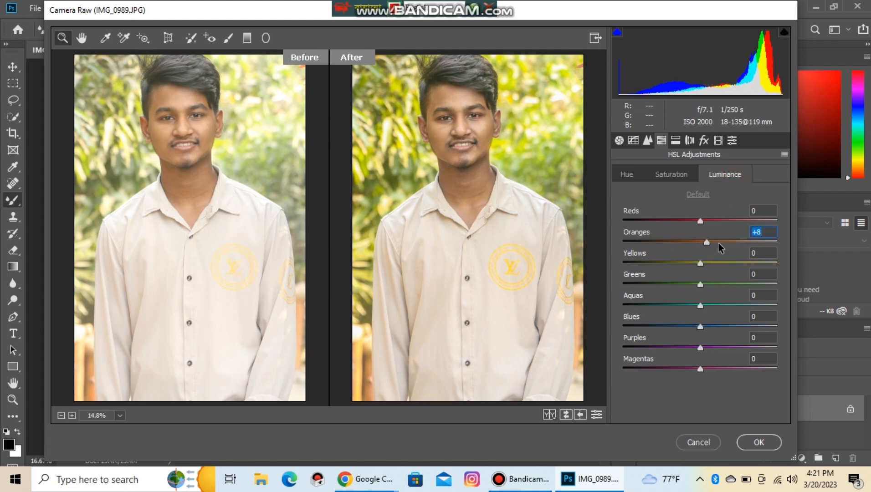
drag(719, 247, 696, 249)
click(664, 174)
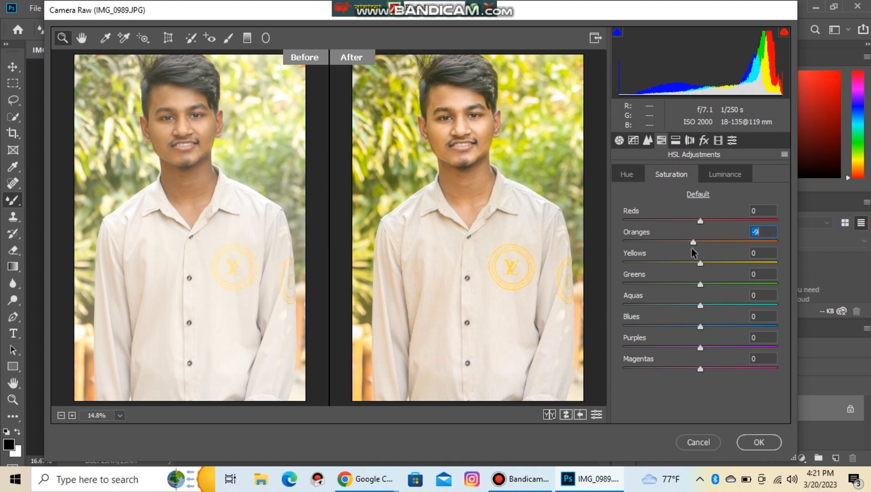
Shift the Oranges and Greens hues in the HSL adjustments to turn the background foliage yellow
click(636, 179)
mouse_move(697, 243)
mouse_down()
mouse_move(716, 248)
mouse_move(686, 251)
mouse_move(698, 252)
mouse_up()
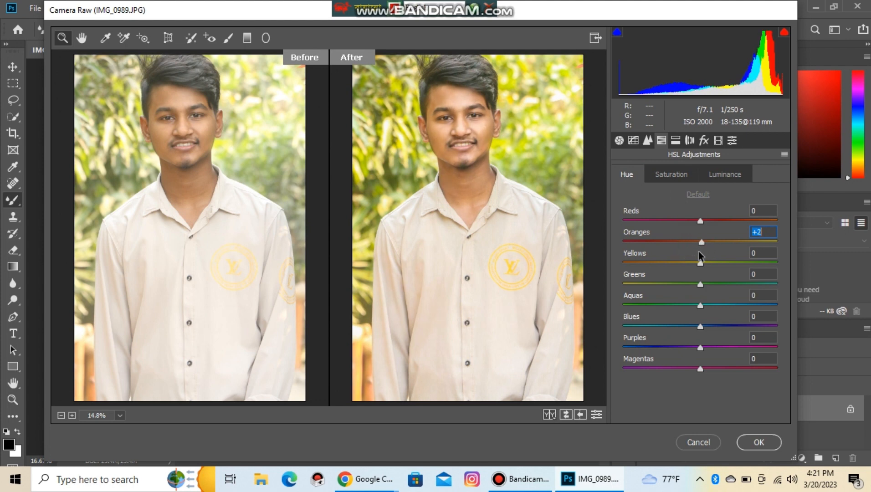
drag(700, 285, 721, 294)
Set the Greens saturation to +23, the Blues saturation to +12 and the Yellows luminance to +13
click(672, 174)
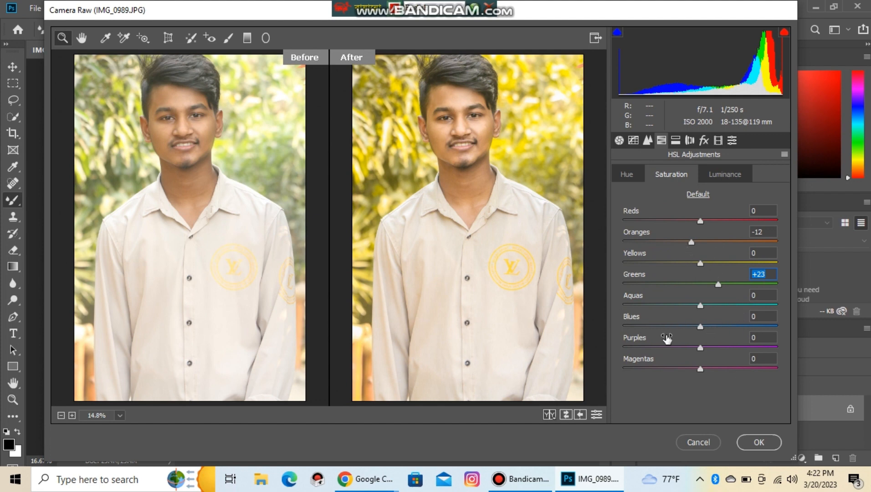
drag(700, 327, 740, 332)
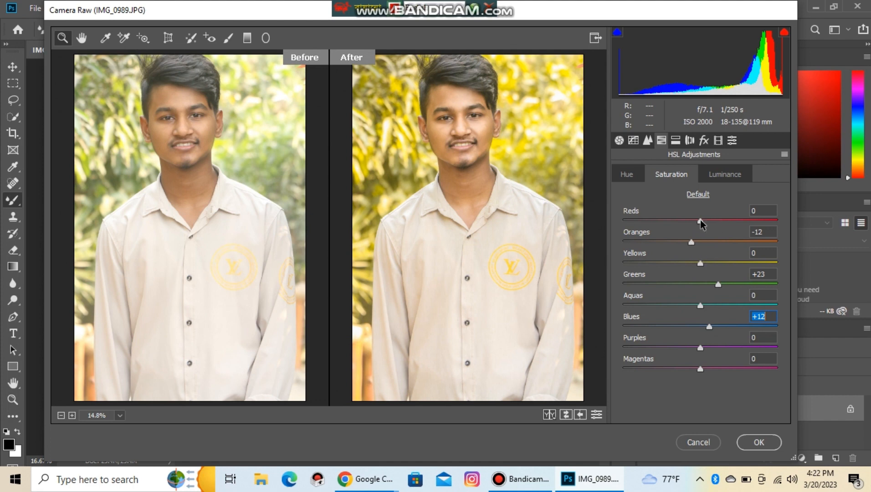
click(725, 175)
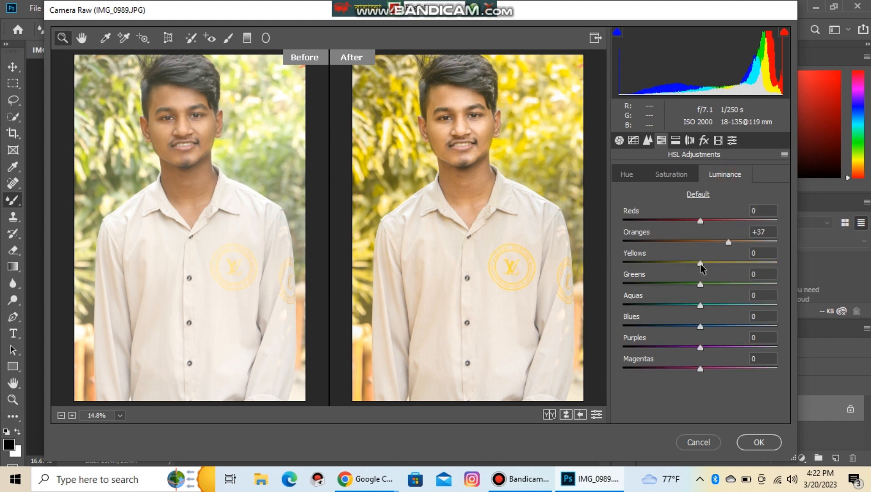
mouse_move(700, 264)
mouse_down()
mouse_move(717, 251)
mouse_move(710, 268)
mouse_up()
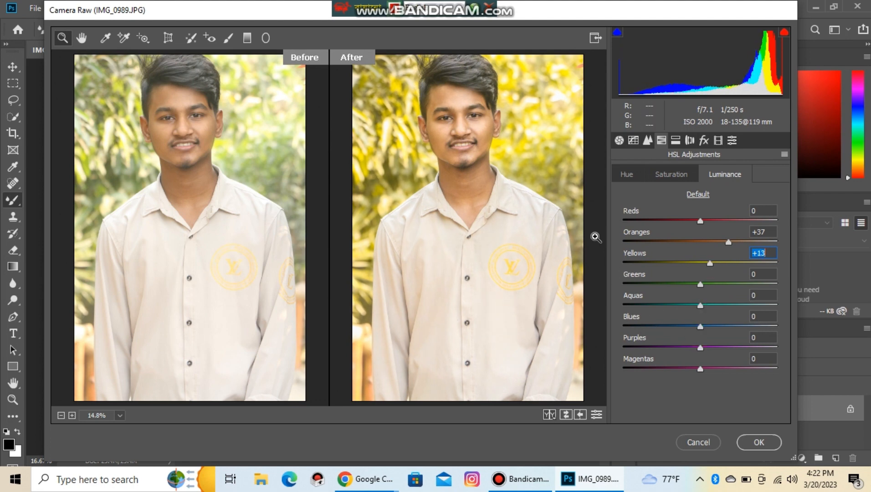
Set Split Toning to highlights hue 162, balance -1, shadows hue 56 and shadows saturation 0
click(676, 140)
drag(624, 194, 695, 214)
drag(700, 249, 650, 254)
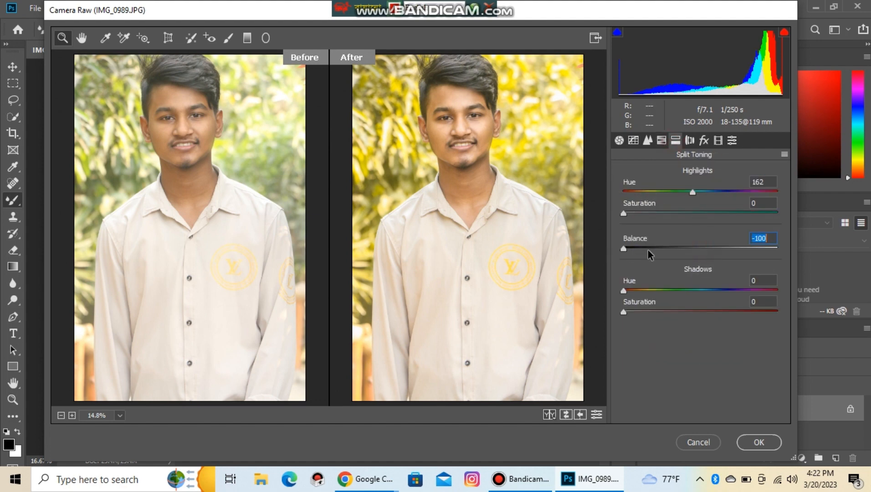
click(647, 290)
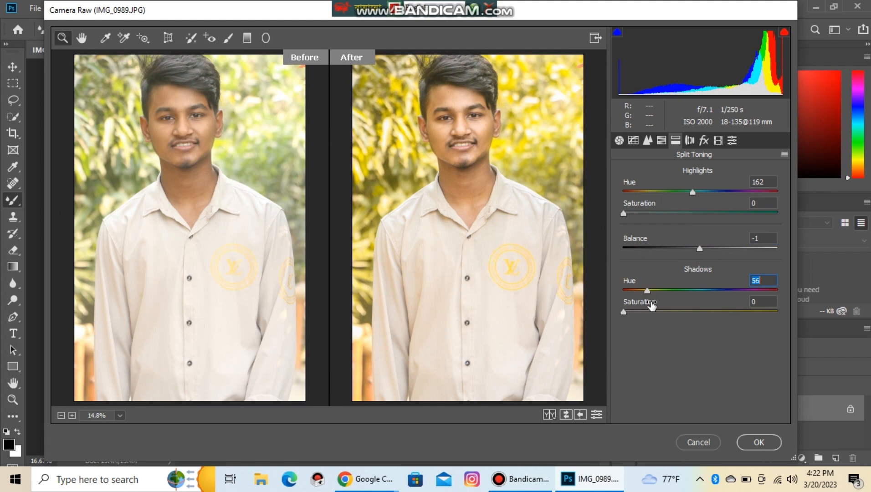
drag(724, 311, 605, 318)
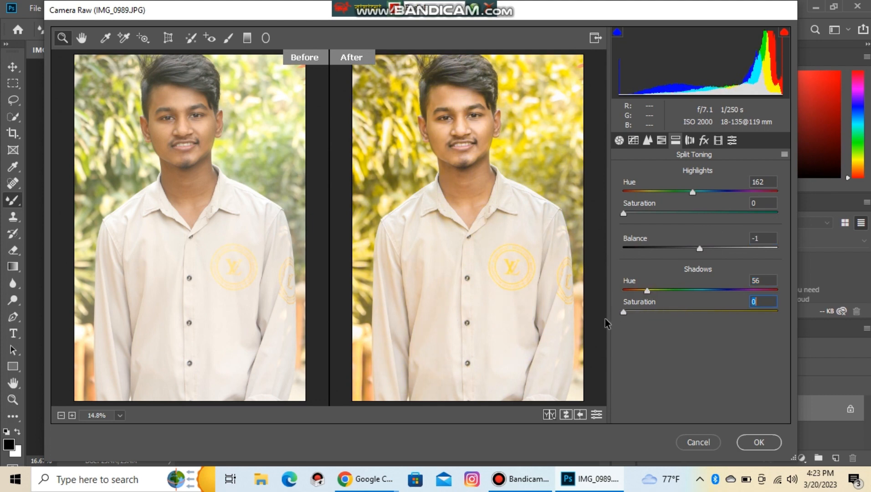
Set the Lens Corrections defringe Green Hue range to 29/60, the vignetting amount to -87 and its midpoint to 39
click(690, 140)
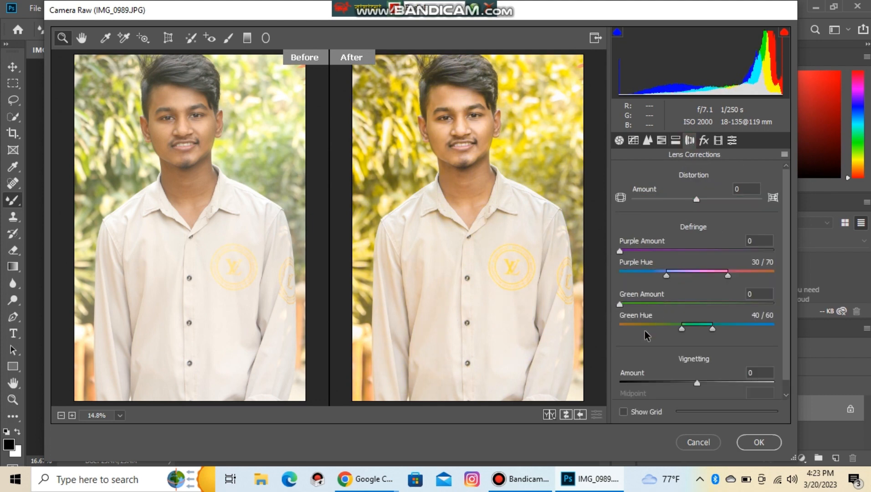
drag(656, 331, 668, 333)
scroll(698, 371, down, 1)
drag(696, 368, 628, 376)
drag(696, 389, 679, 391)
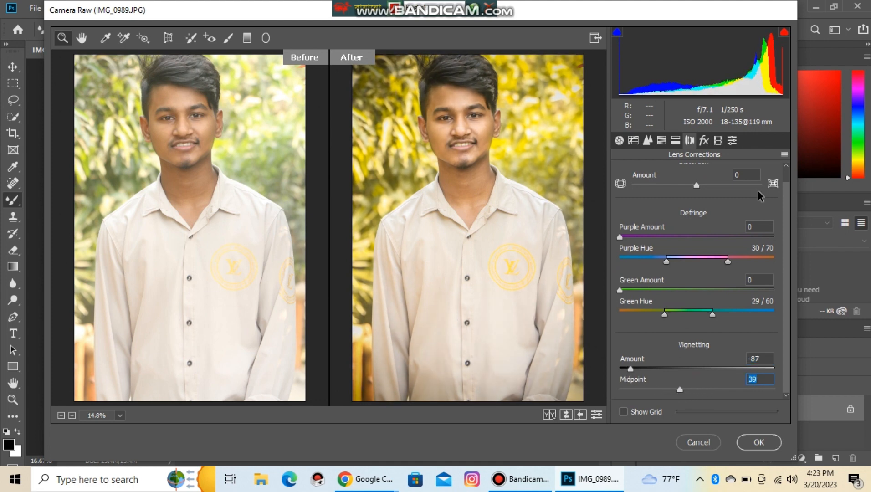
Set the Green Primary hue to +10 in the Calibration settings
click(718, 140)
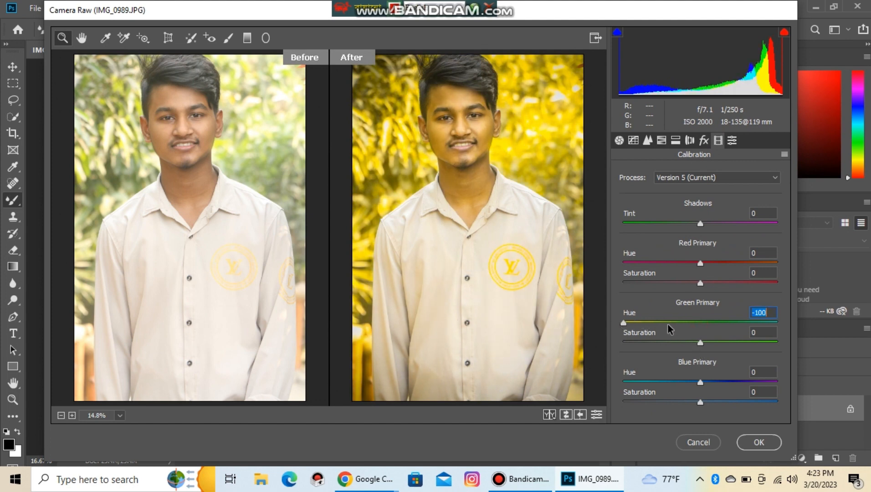
drag(631, 323, 687, 346)
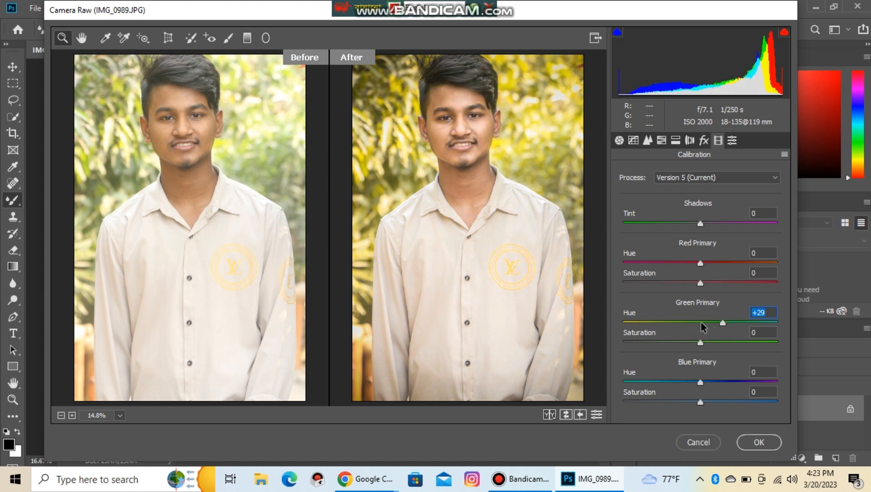
drag(720, 322, 698, 322)
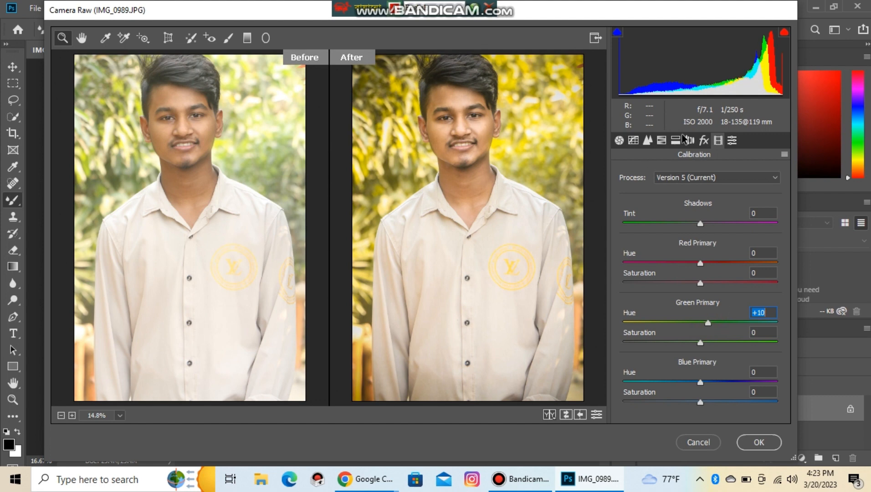
Preview the Camera Raw presets, apply the Medium Vignetting preset and commit the filter to the photo
click(732, 140)
click(647, 209)
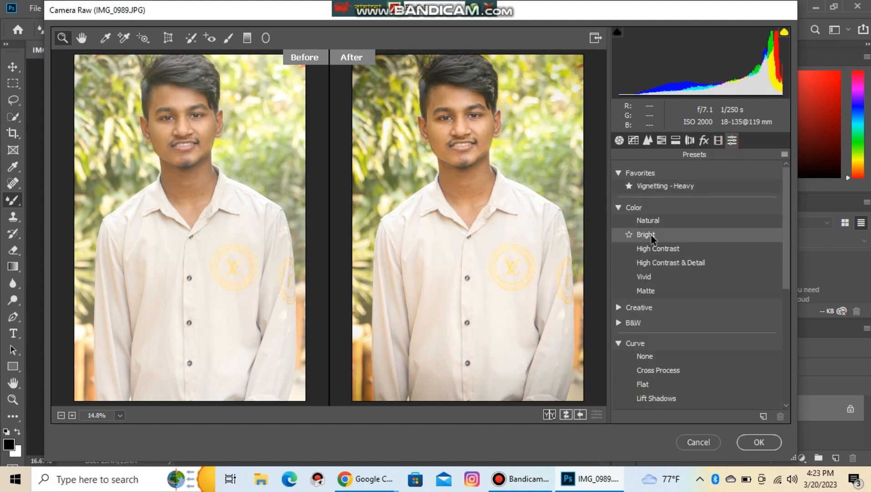
scroll(653, 287, down, 1)
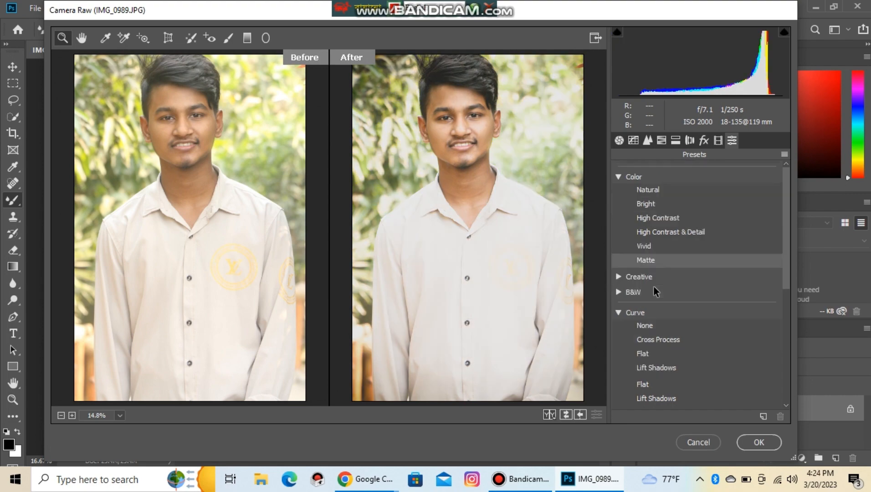
click(651, 277)
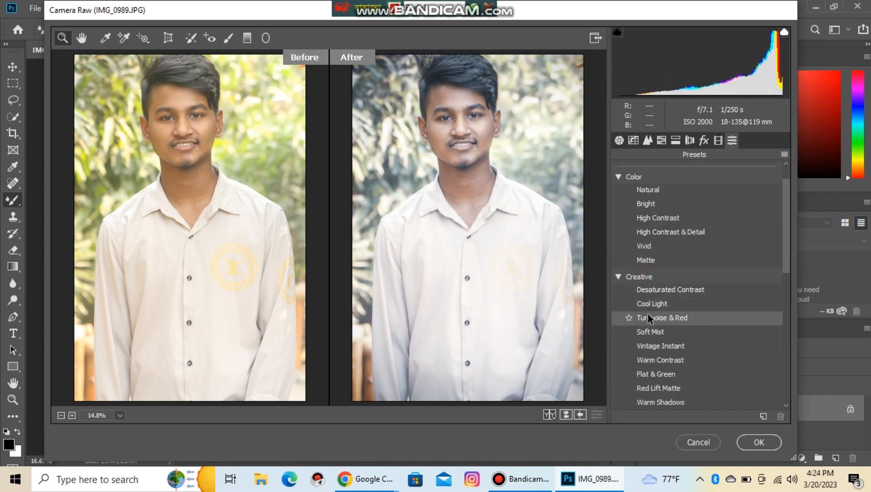
scroll(647, 315, down, 1)
scroll(643, 315, down, 1)
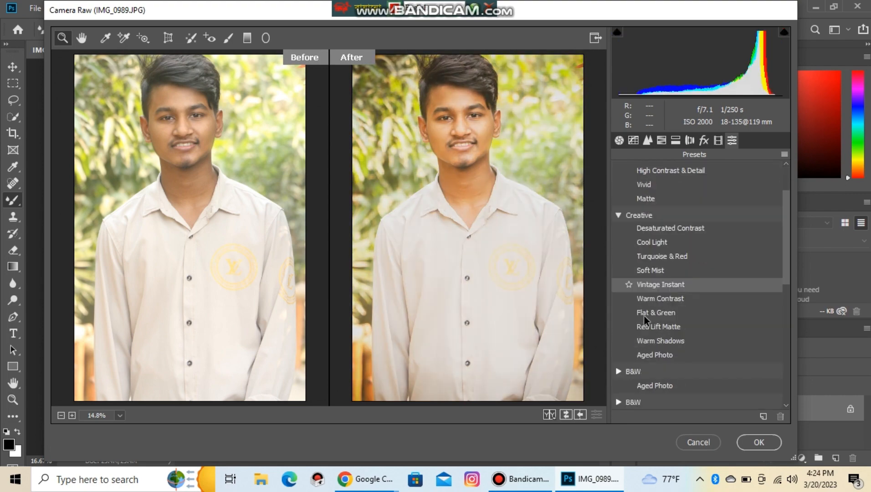
scroll(646, 335, down, 3)
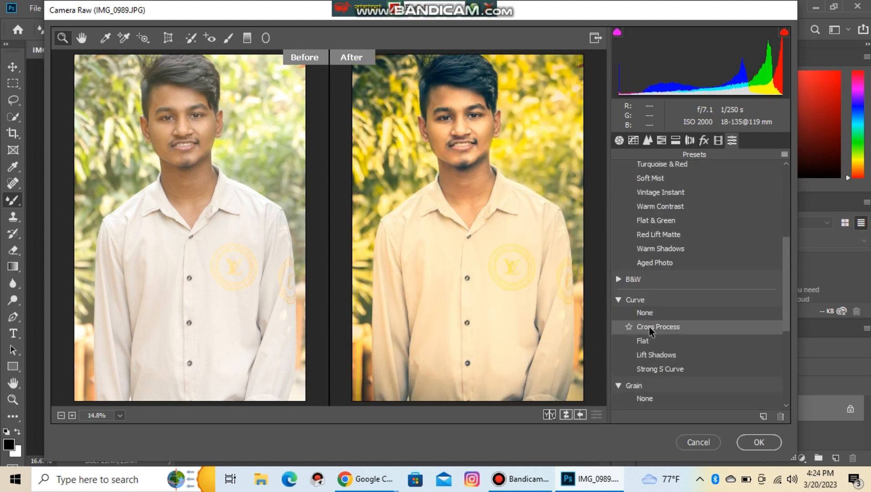
click(642, 300)
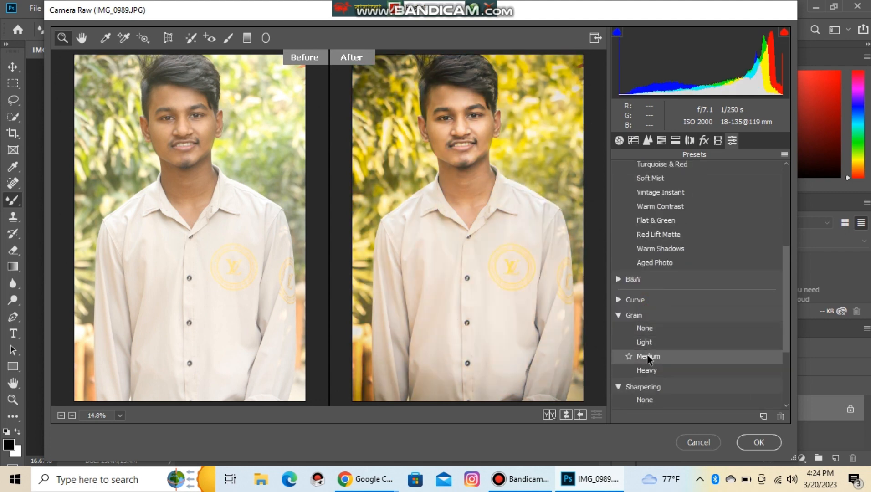
scroll(649, 346, down, 2)
scroll(651, 354, down, 1)
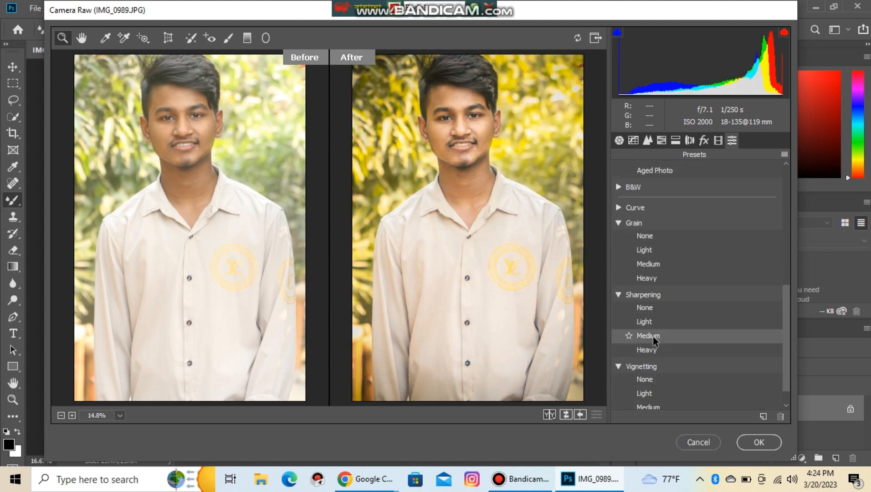
scroll(652, 337, down, 1)
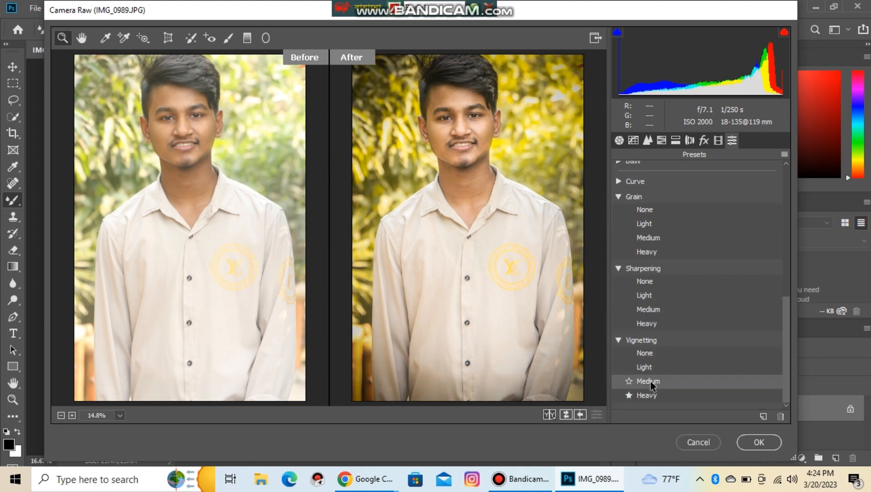
click(650, 382)
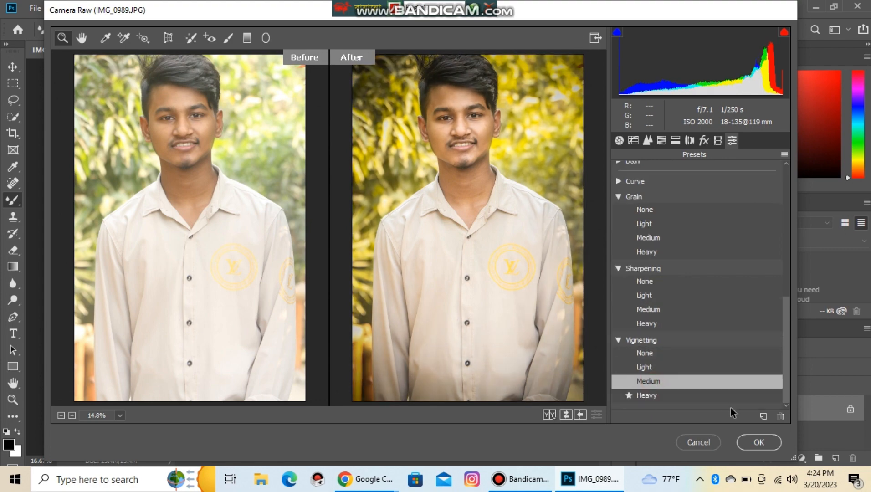
click(759, 442)
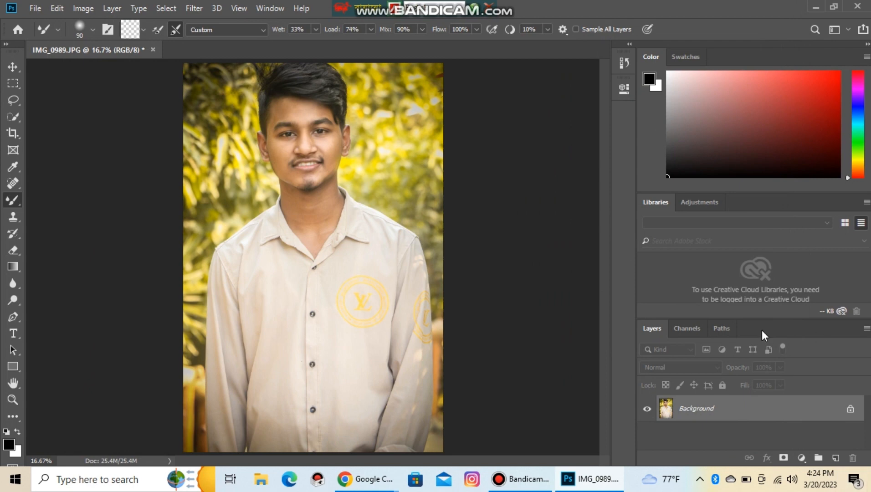
Duplicate the Background layer and choose the Mixer Brush tool
drag(834, 412, 835, 457)
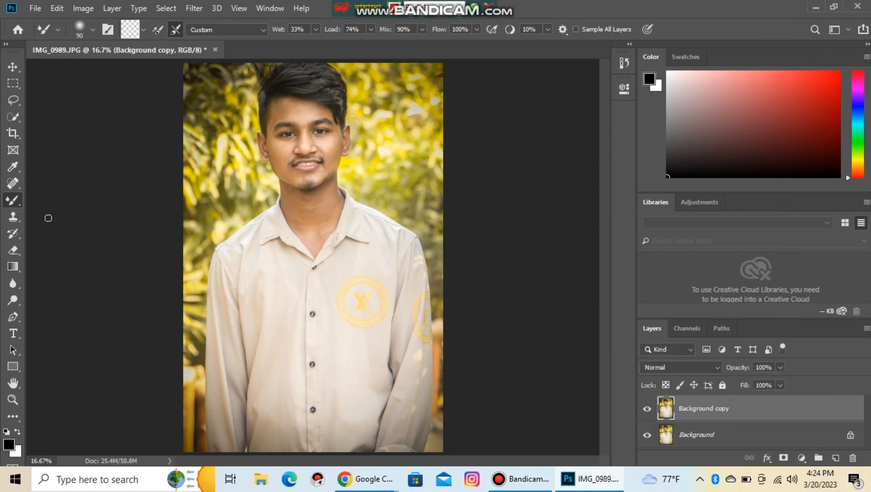
right_click(9, 202)
click(68, 235)
Smooth the skin of the neck and upper chest at 100% zoom with Mixer Brush strokes on the duplicated layer
key(ctrl+plus)
key(ctrl+plus)
key(ctrl+plus)
key(ctrl+plus)
key(ctrl+plus)
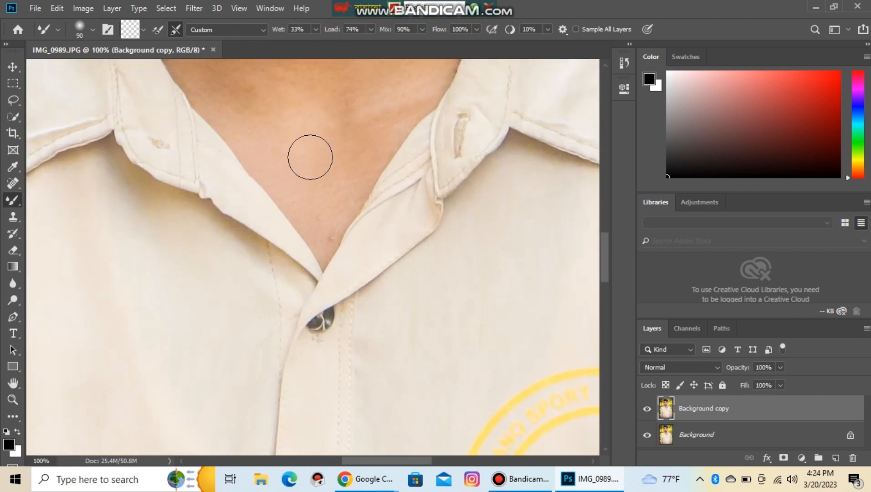
scroll(303, 179, up, 5)
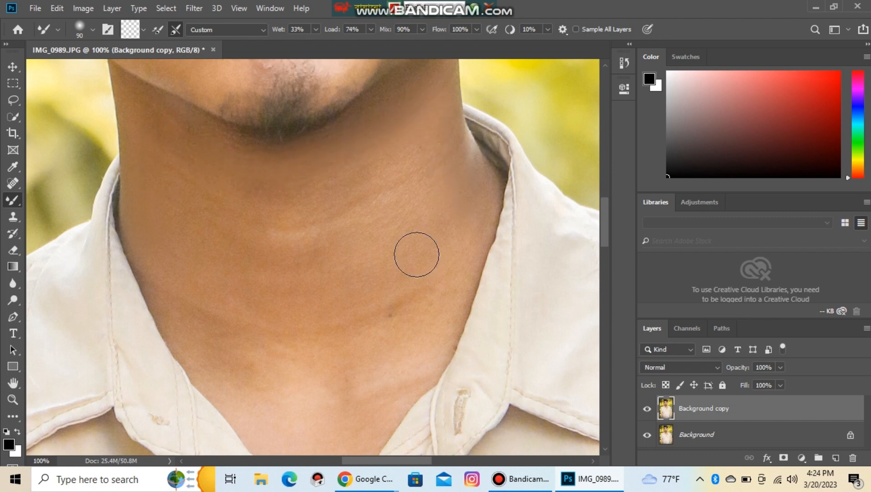
scroll(416, 252, down, 1)
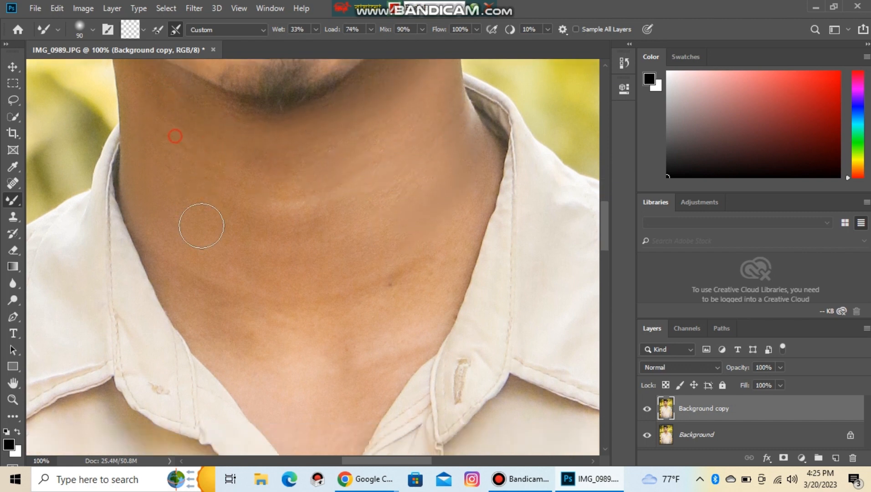
scroll(346, 158, down, 1)
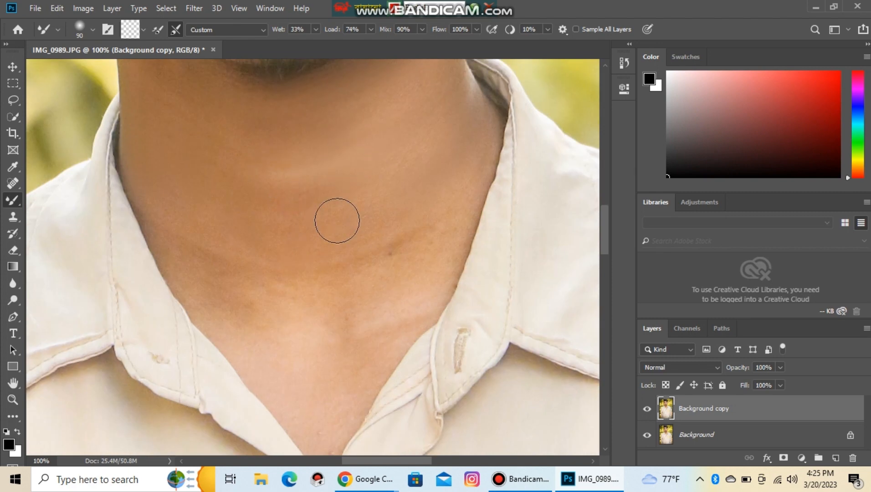
scroll(373, 164, down, 2)
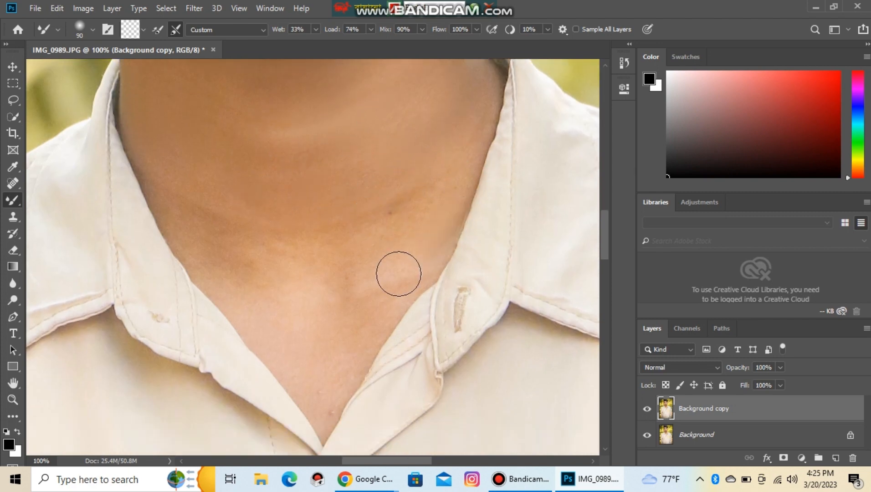
scroll(372, 285, down, 1)
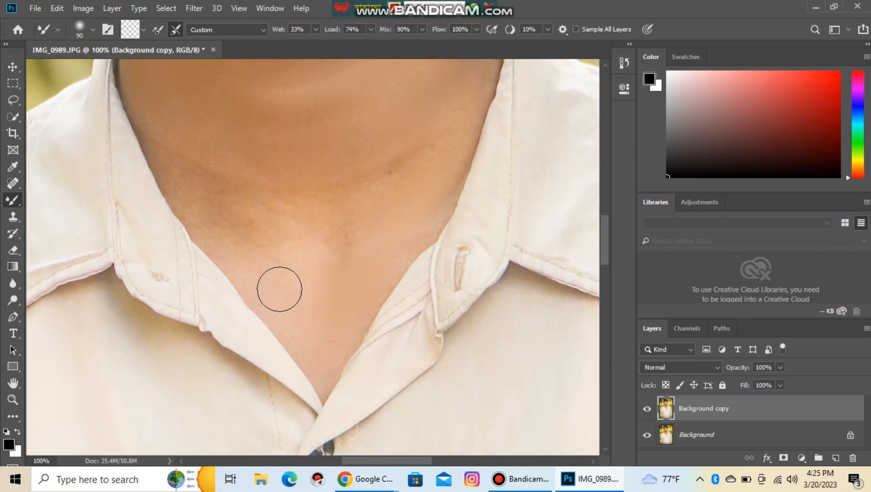
click(222, 219)
click(346, 201)
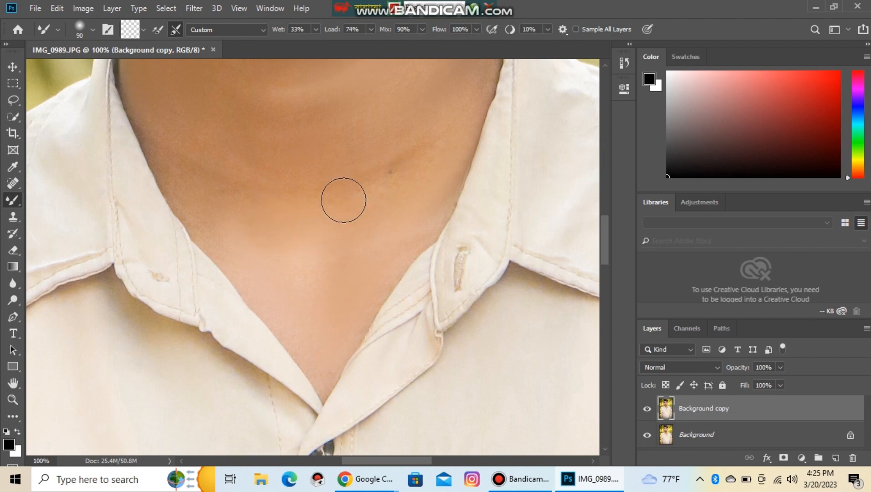
Smooth the skin of the forehead, from the hairline down to the eyebrows, with Mixer Brush strokes on the Background copy layer
scroll(374, 173, up, 1)
scroll(369, 190, up, 1)
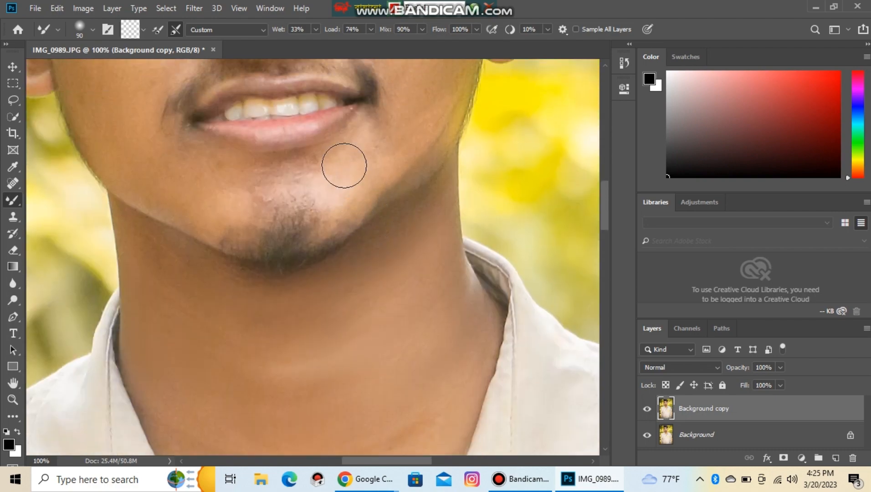
scroll(378, 169, up, 7)
scroll(375, 164, up, 1)
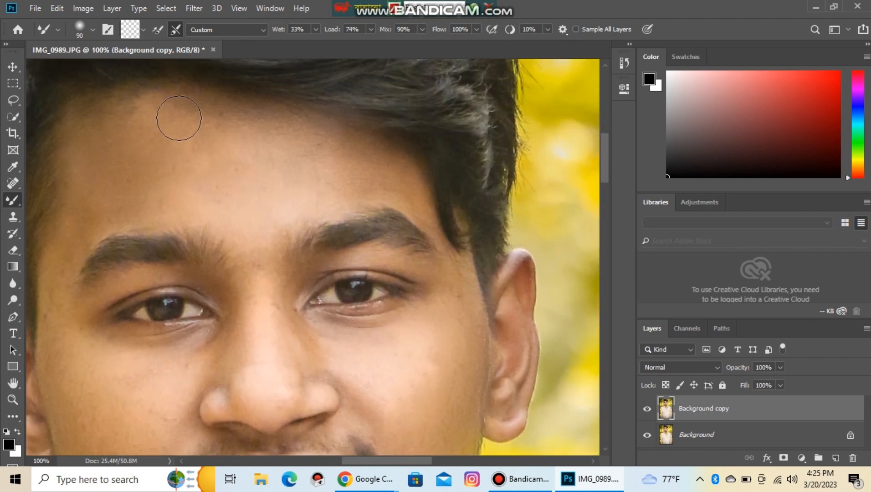
mouse_move(259, 125)
mouse_down()
mouse_move(305, 130)
mouse_move(334, 156)
mouse_move(293, 187)
mouse_move(318, 171)
mouse_move(314, 146)
mouse_move(257, 186)
mouse_move(243, 140)
mouse_move(149, 145)
mouse_move(237, 146)
mouse_move(145, 94)
mouse_move(94, 91)
mouse_move(128, 98)
mouse_move(109, 126)
mouse_move(155, 126)
mouse_up()
scroll(293, 186, down, 1)
scroll(230, 137, down, 1)
scroll(91, 169, down, 2)
drag(248, 95, 158, 115)
scroll(132, 136, up, 3)
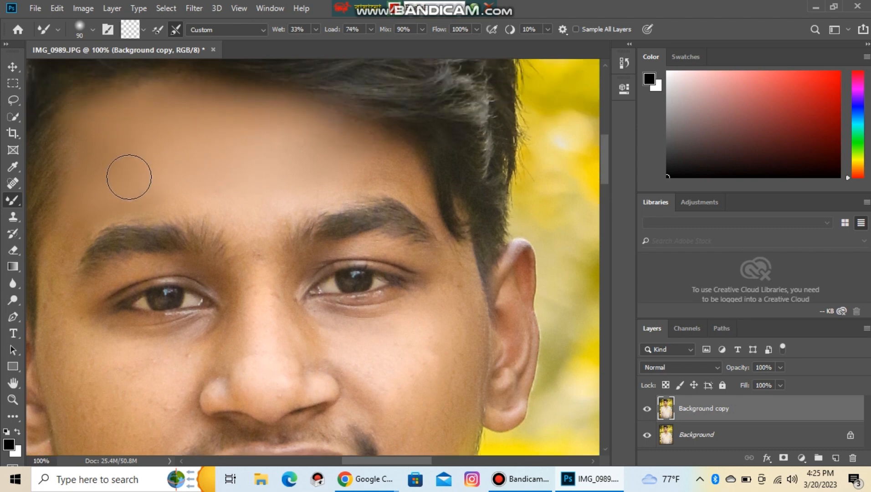
scroll(150, 196, down, 1)
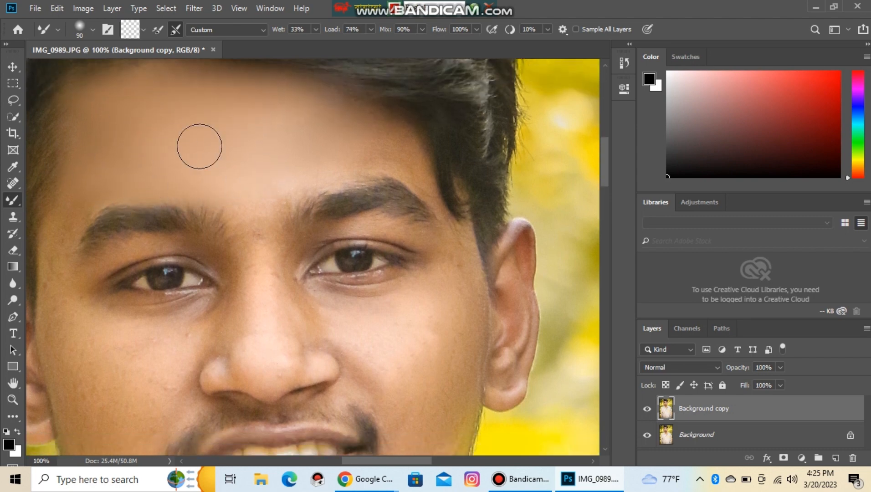
scroll(286, 159, up, 2)
mouse_move(235, 153)
mouse_down()
mouse_move(261, 154)
mouse_move(305, 195)
mouse_move(398, 194)
mouse_move(335, 179)
mouse_up()
Reduce the Mixer Brush size to 37 px and blend the skin below the eye on the left side of the photo
scroll(432, 219, down, 6)
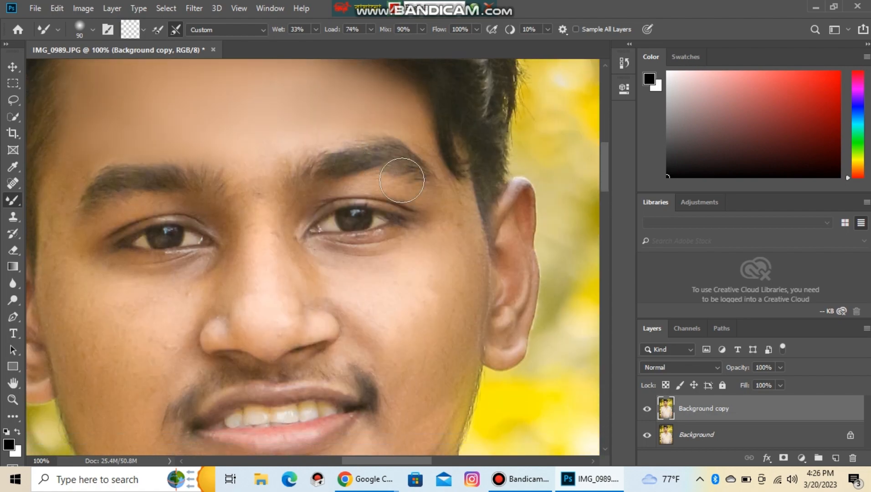
scroll(432, 219, down, 2)
scroll(432, 214, up, 4)
drag(367, 461, 319, 465)
right_click(382, 207)
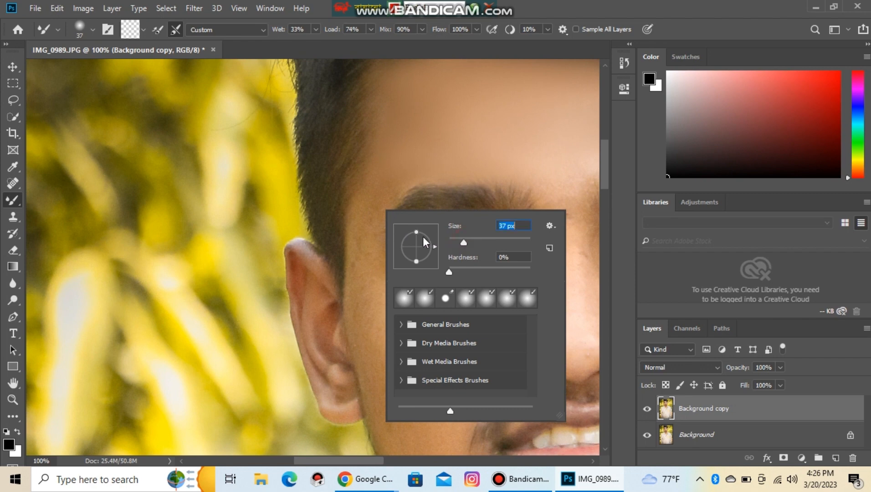
click(356, 240)
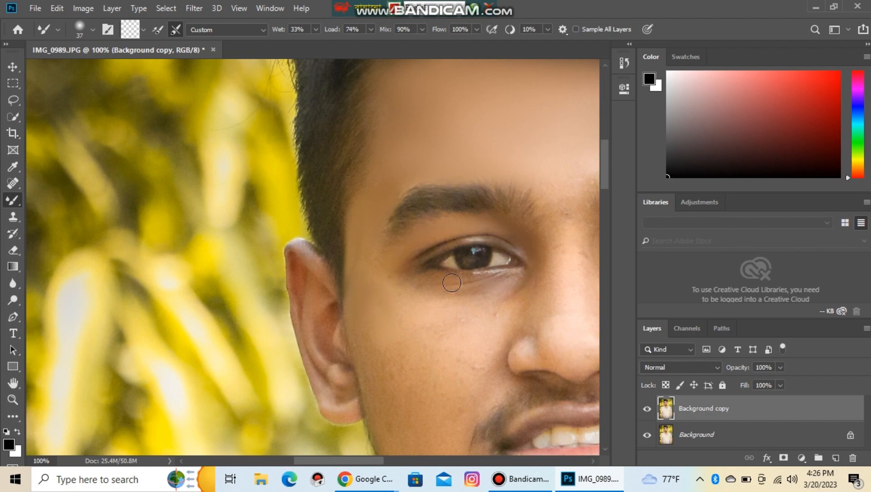
scroll(437, 325, down, 3)
mouse_move(468, 290)
mouse_down()
mouse_move(411, 282)
mouse_move(437, 324)
mouse_move(427, 271)
mouse_move(453, 290)
mouse_move(462, 288)
mouse_move(459, 273)
mouse_move(414, 262)
mouse_up()
Blend the skin above and below the other eye and at the inner end of its eyebrow with the small Mixer Brush
scroll(440, 269, up, 3)
scroll(343, 209, right, 5)
drag(411, 198, 364, 241)
drag(395, 258, 442, 257)
drag(388, 277, 451, 256)
drag(348, 184, 372, 157)
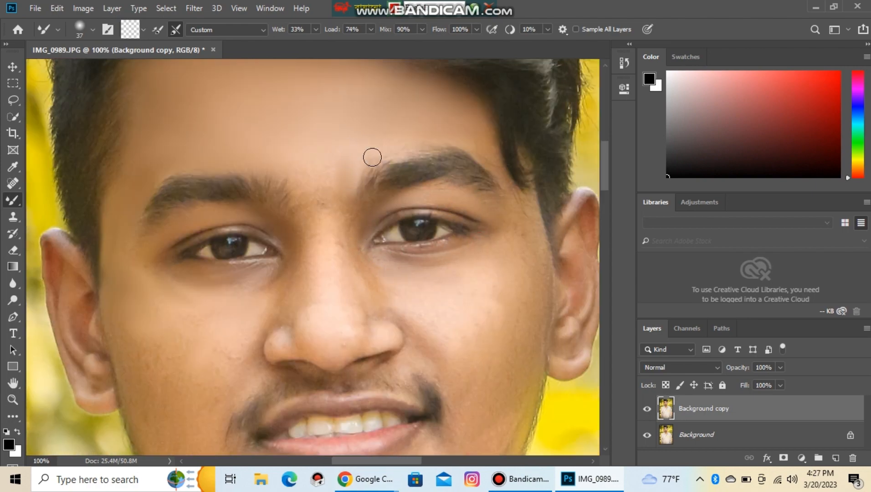
Enlarge the Mixer Brush to 51 px and smooth the skin between the eyebrows and down the bridge of the nose
right_click(334, 175)
drag(409, 204, 418, 205)
click(331, 154)
drag(326, 196, 317, 247)
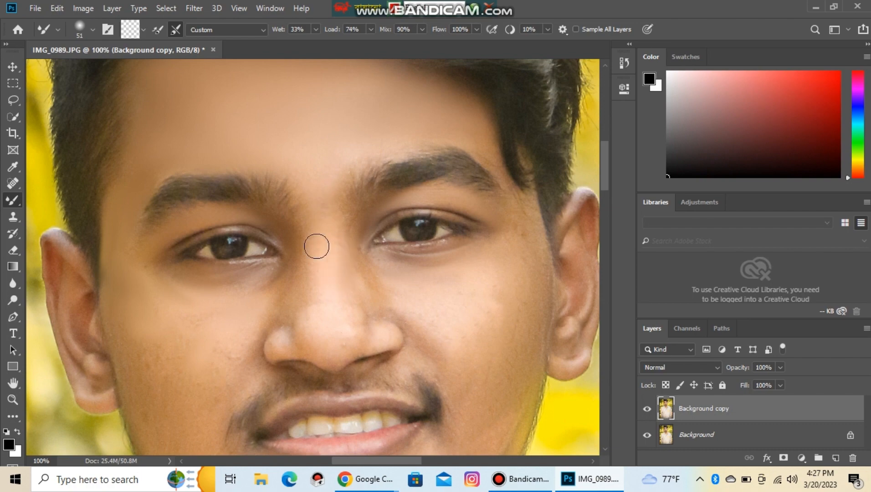
Smooth the upper cheek near the ear on the left side of the photo with the 51 px brush
drag(159, 297, 198, 309)
scroll(232, 269, down, 3)
drag(139, 199, 169, 247)
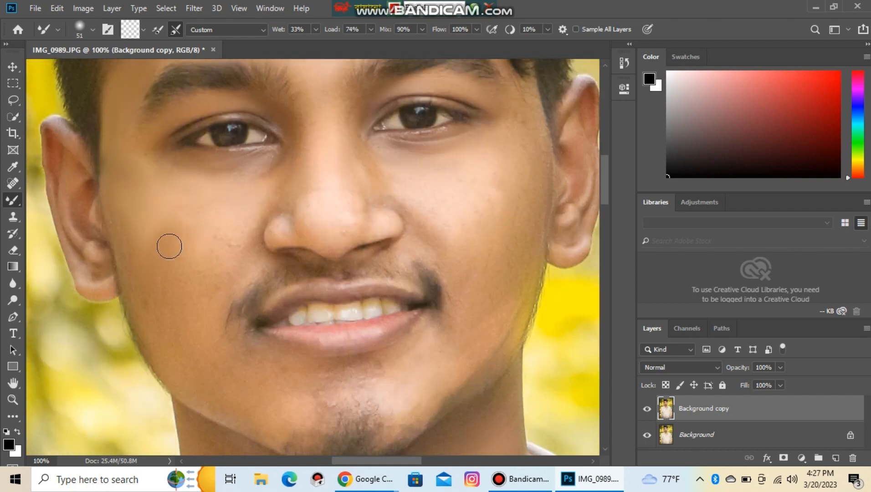
scroll(156, 155, down, 1)
scroll(162, 176, up, 1)
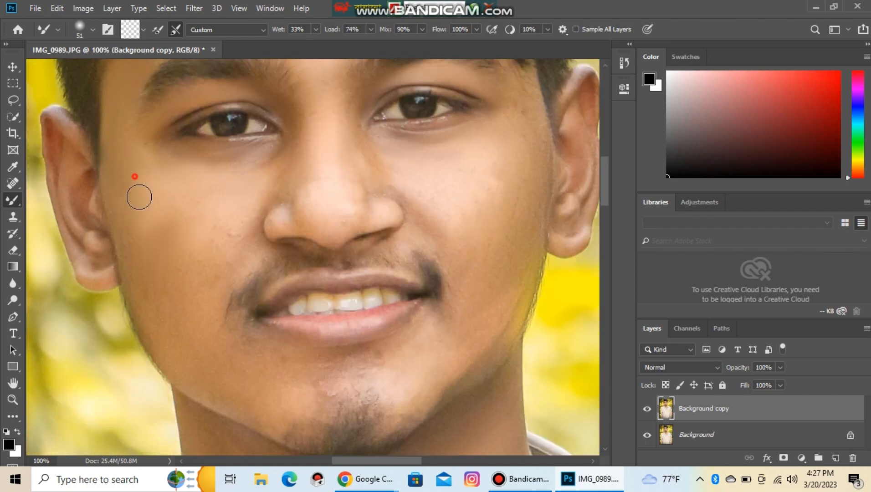
Enlarge the Mixer Brush to 100 px and smooth the whole left-hand cheek of the face down to the jaw
scroll(196, 224, down, 1)
key(bracketright)
key(bracketright)
key(bracketright)
key(bracketright)
key(bracketright)
drag(237, 169, 143, 315)
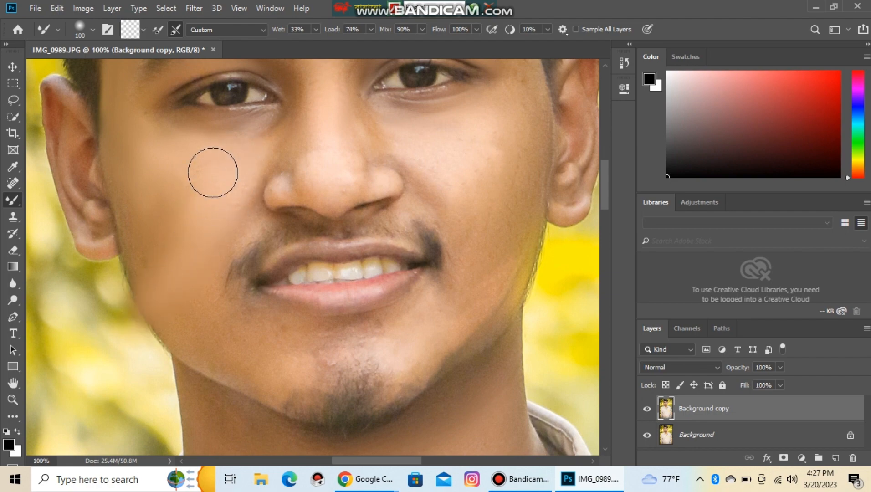
mouse_move(176, 186)
mouse_down()
mouse_move(168, 218)
mouse_move(147, 198)
mouse_move(132, 218)
mouse_up()
scroll(145, 259, up, 1)
scroll(173, 266, down, 1)
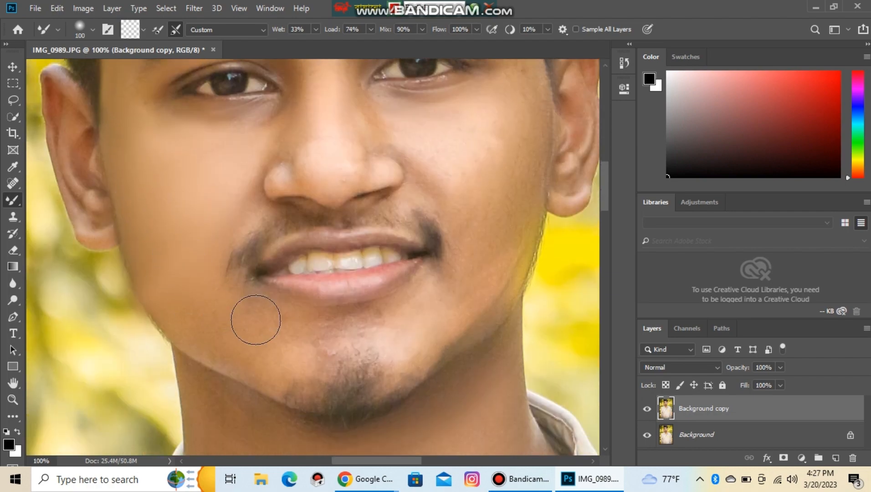
scroll(234, 309, down, 1)
scroll(225, 278, up, 3)
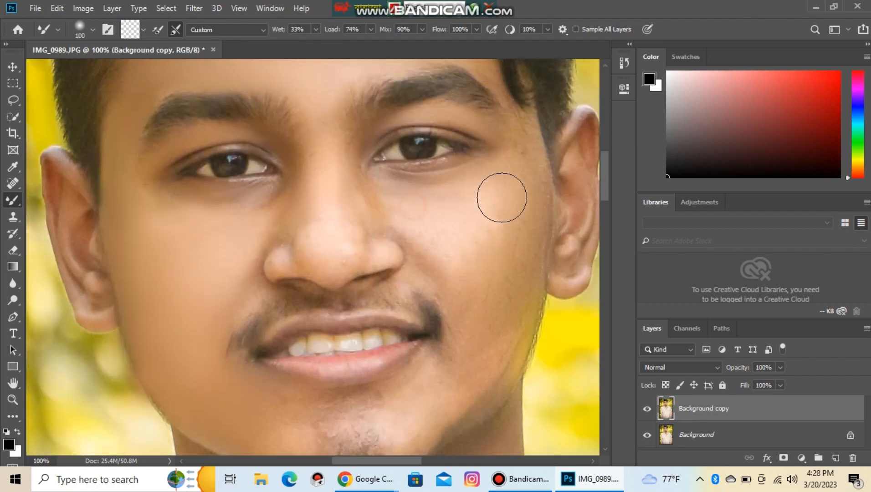
Smooth the cheek on the right side of the photo, from the temple down toward the mouth, with the 100 px brush
drag(501, 197, 537, 178)
scroll(514, 186, down, 1)
mouse_move(495, 198)
mouse_down()
mouse_move(473, 281)
mouse_move(504, 264)
mouse_move(502, 226)
mouse_move(482, 238)
mouse_move(483, 279)
mouse_move(403, 310)
mouse_move(424, 327)
mouse_up()
Reduce the Mixer Brush size to 50 px and blend the skin around the chin
scroll(496, 255, down, 2)
right_click(289, 318)
click(381, 288)
click(291, 315)
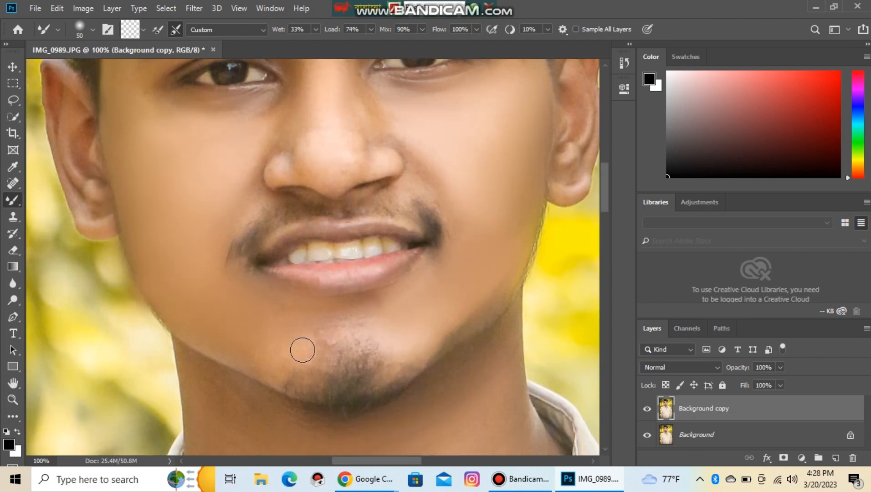
Blend the temple beside the right-hand eyebrow and the cheek areas on both sides of the nose and moustache
scroll(332, 185, up, 3)
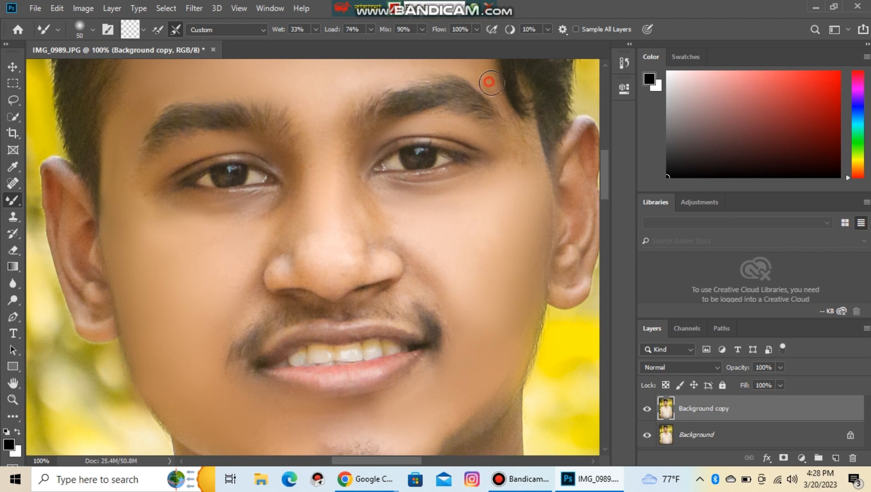
drag(492, 83, 536, 153)
drag(262, 248, 228, 320)
drag(408, 248, 416, 285)
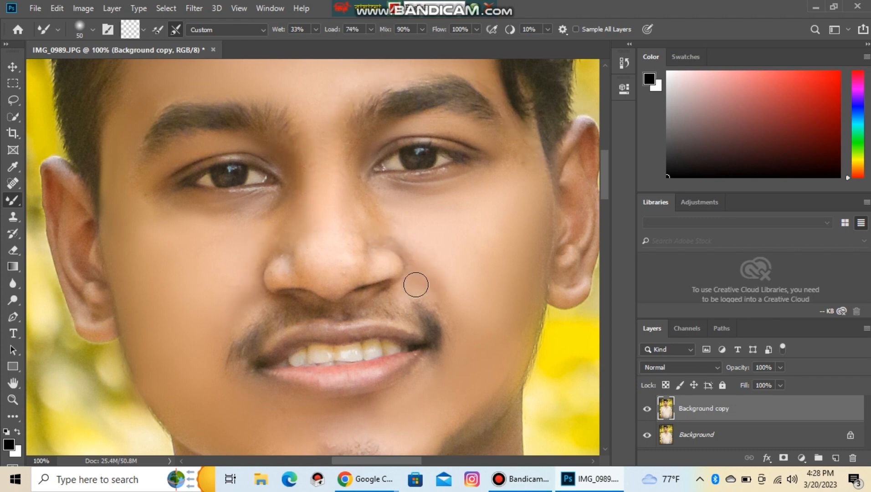
drag(467, 295, 461, 311)
Smooth the bridge, tip and sides of the nose and the skin below the left-hand eye
drag(359, 227, 340, 216)
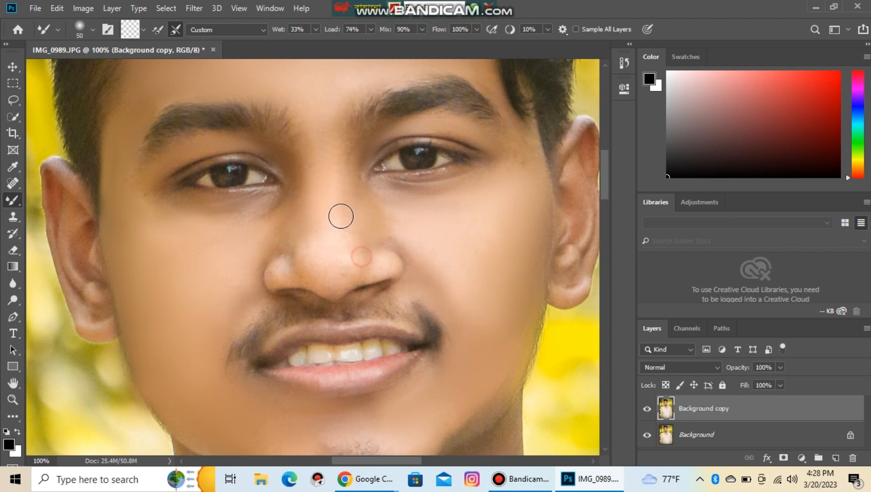
drag(338, 284, 381, 265)
mouse_move(330, 276)
mouse_down()
mouse_move(311, 267)
mouse_move(276, 277)
mouse_up()
drag(280, 248, 288, 252)
scroll(305, 227, up, 2)
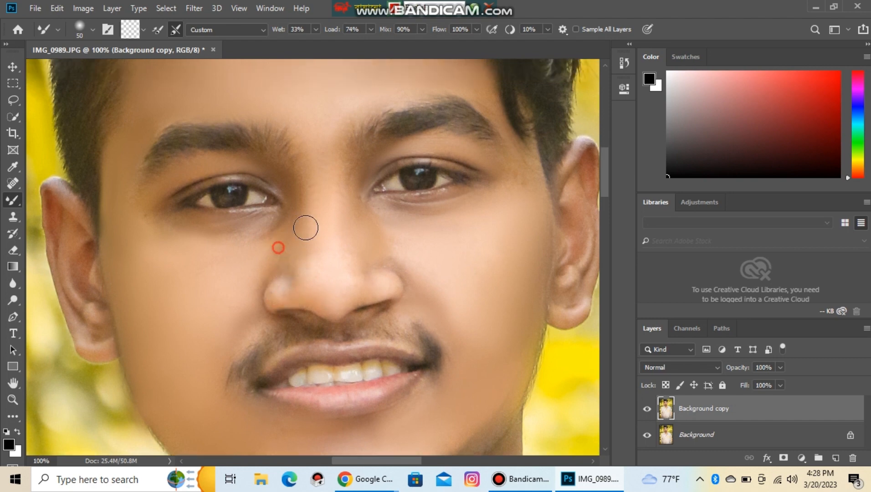
drag(228, 242, 253, 236)
Smooth the skin of the ears with the 50 px Mixer Brush
scroll(236, 245, up, 1)
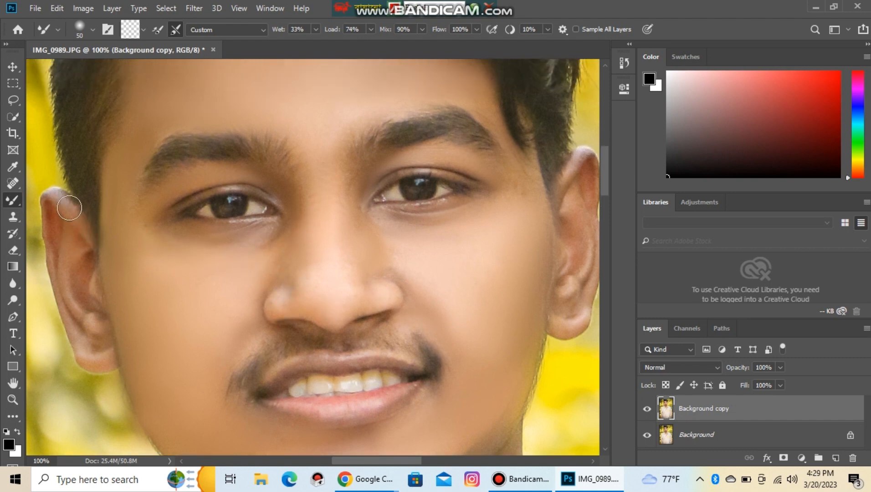
mouse_move(70, 207)
mouse_down()
mouse_move(43, 272)
mouse_move(117, 350)
mouse_up()
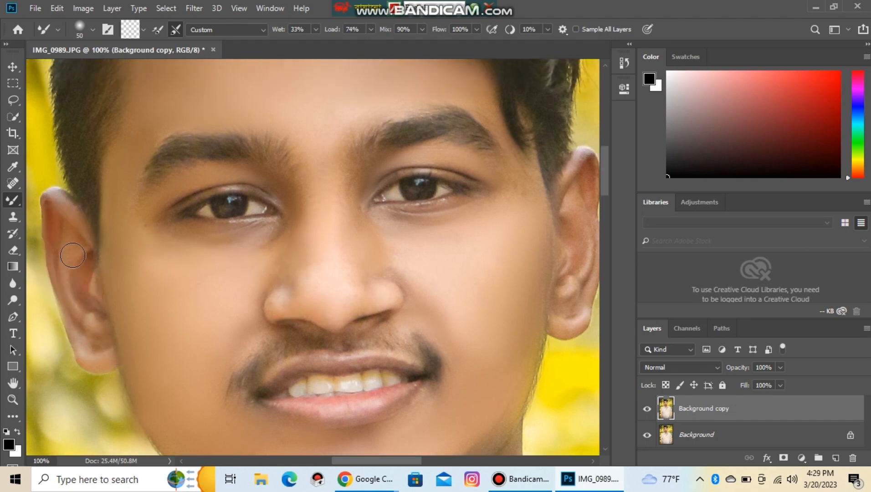
drag(414, 458, 441, 459)
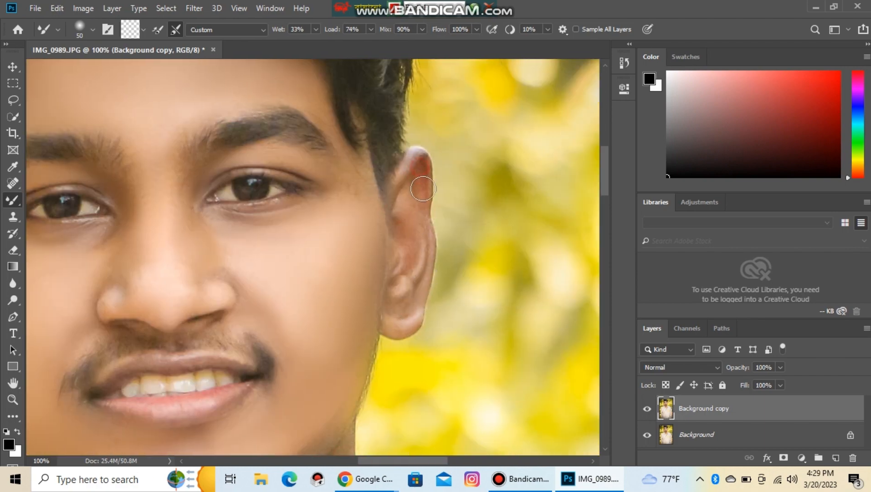
Blend the remaining uneven skin on the neck below the chin with the 50 px Mixer Brush
drag(605, 184, 605, 232)
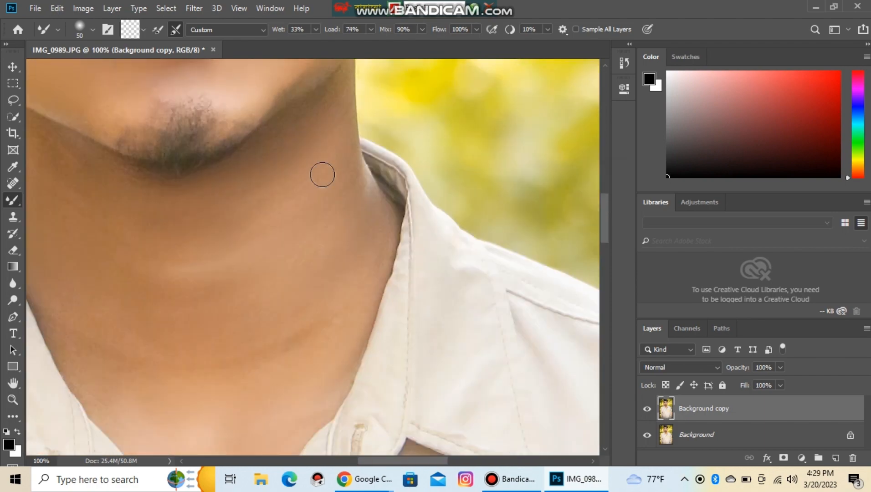
drag(194, 217, 262, 288)
key(ctrl+0)
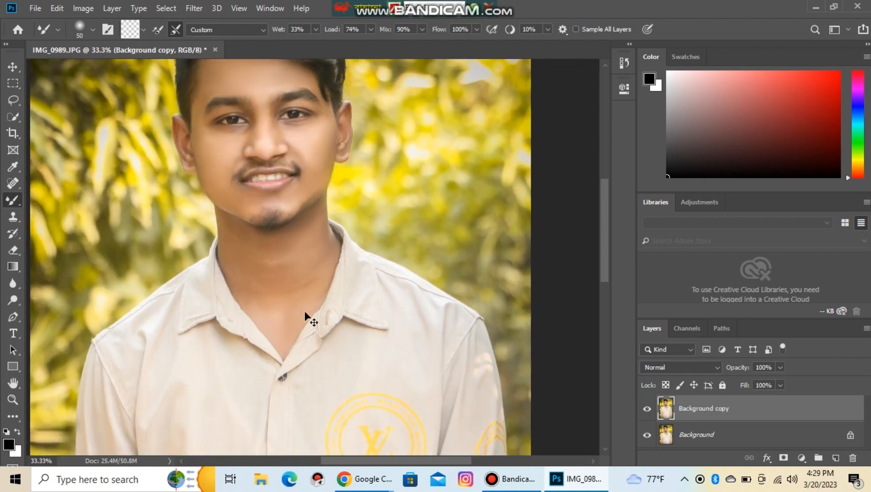